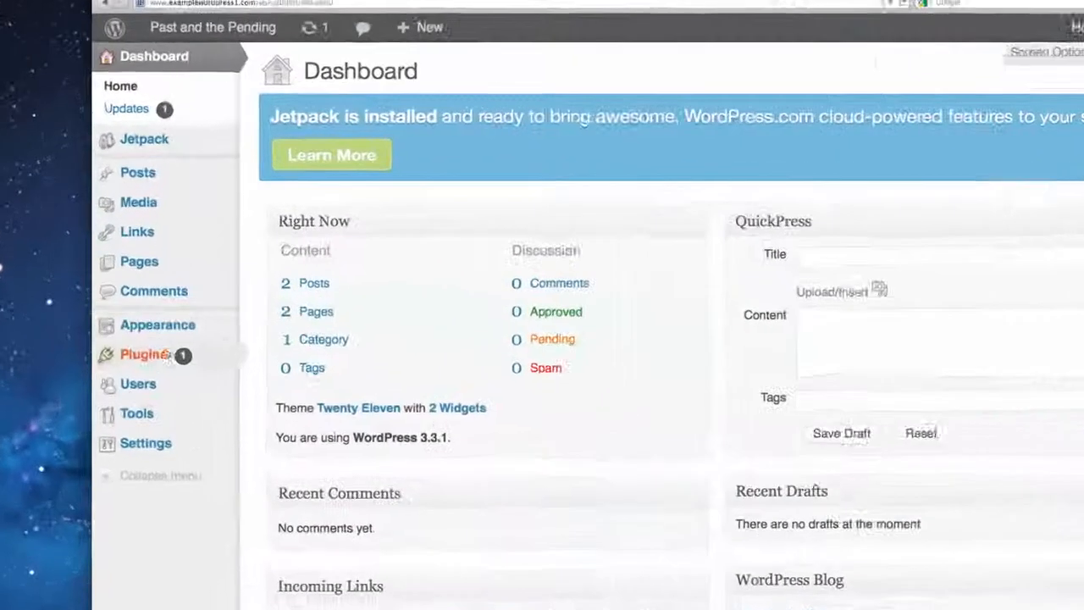
Search the installable WordPress plugins for "Nextgen gallery"
mouse_move(138, 296)
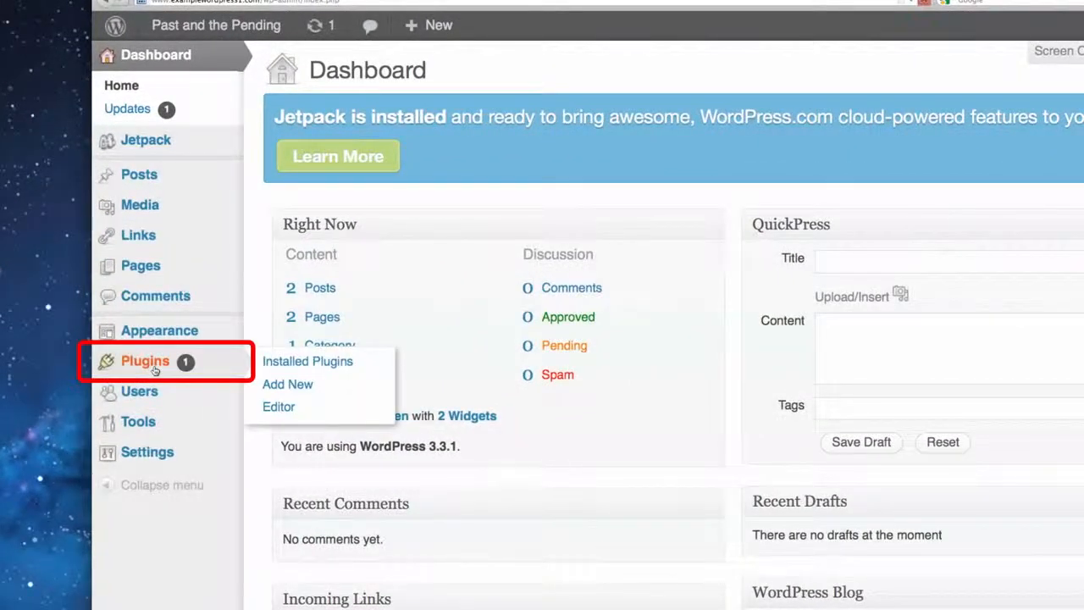
left_click(145, 362)
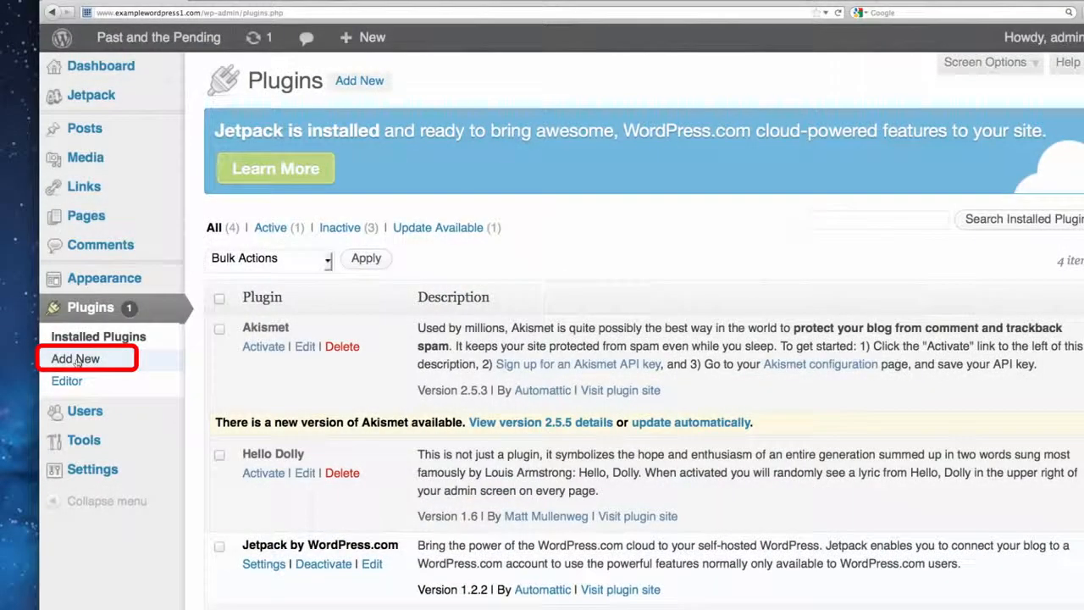
left_click(76, 359)
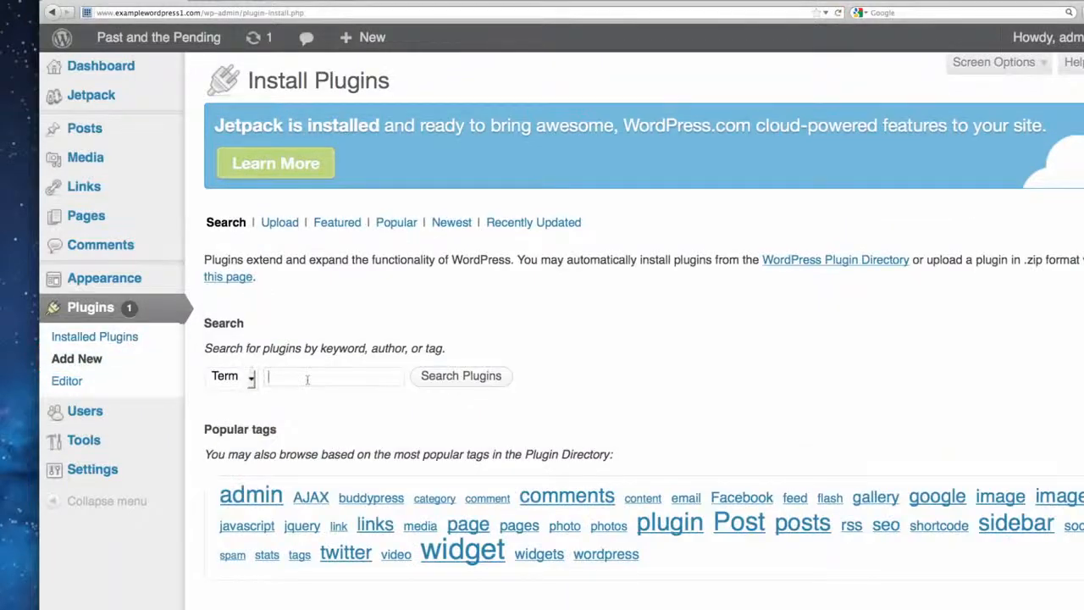
type("Nex")
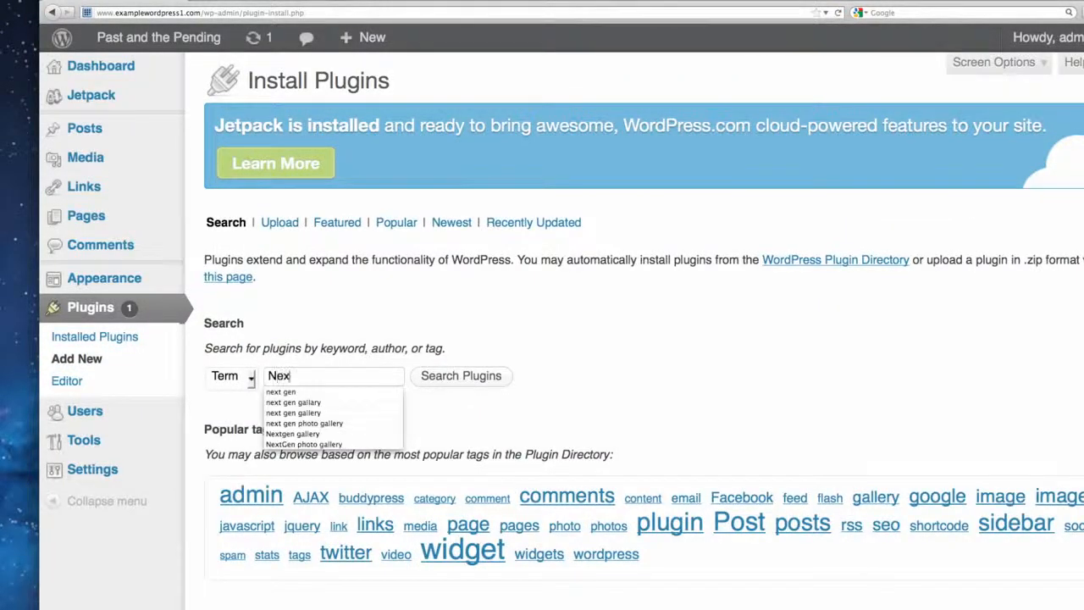
type("tg")
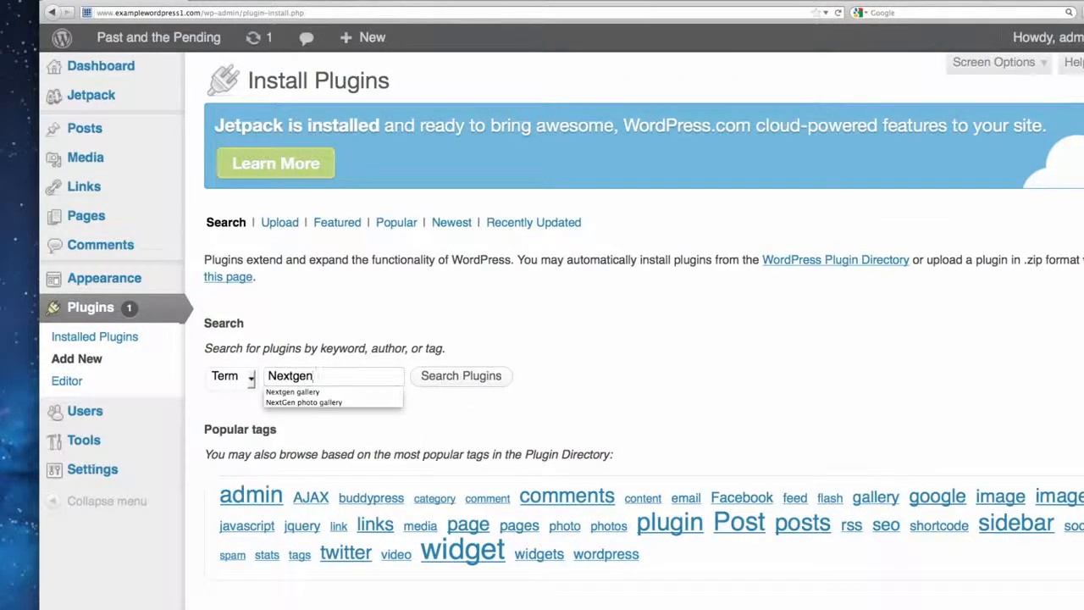
type("en")
key("Down")
key("Return")
key("Return")
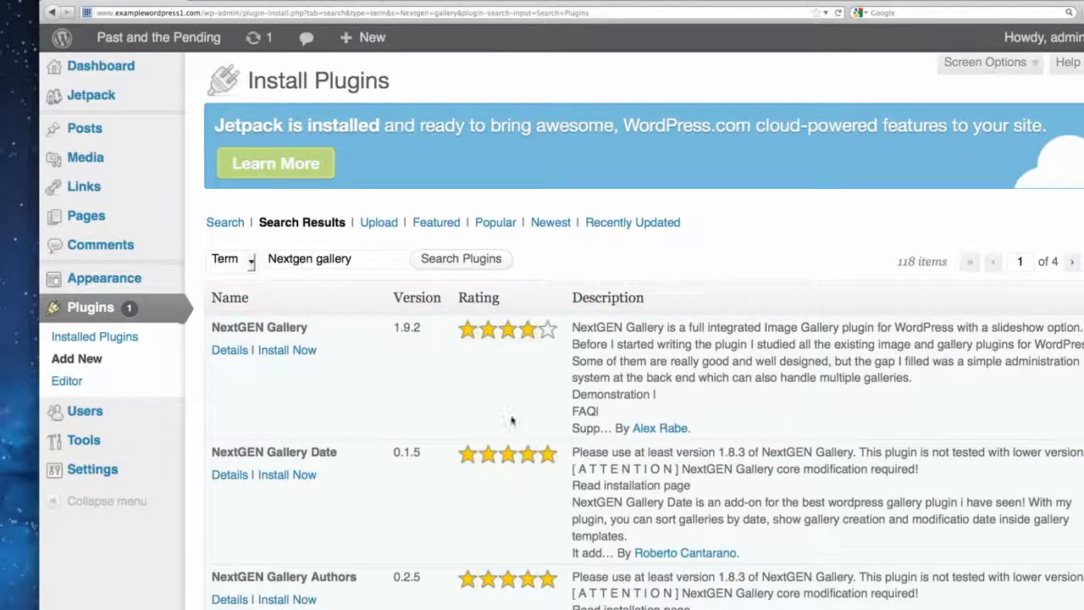
Install the NextGEN Gallery 1.9.2 plugin and activate it
left_click(292, 350)
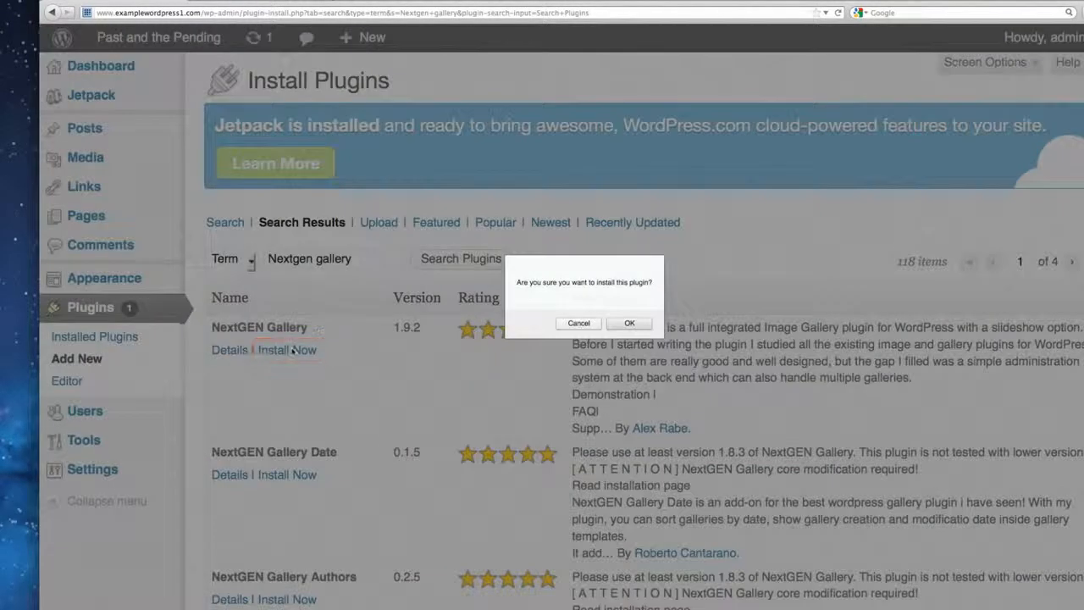
left_click(628, 323)
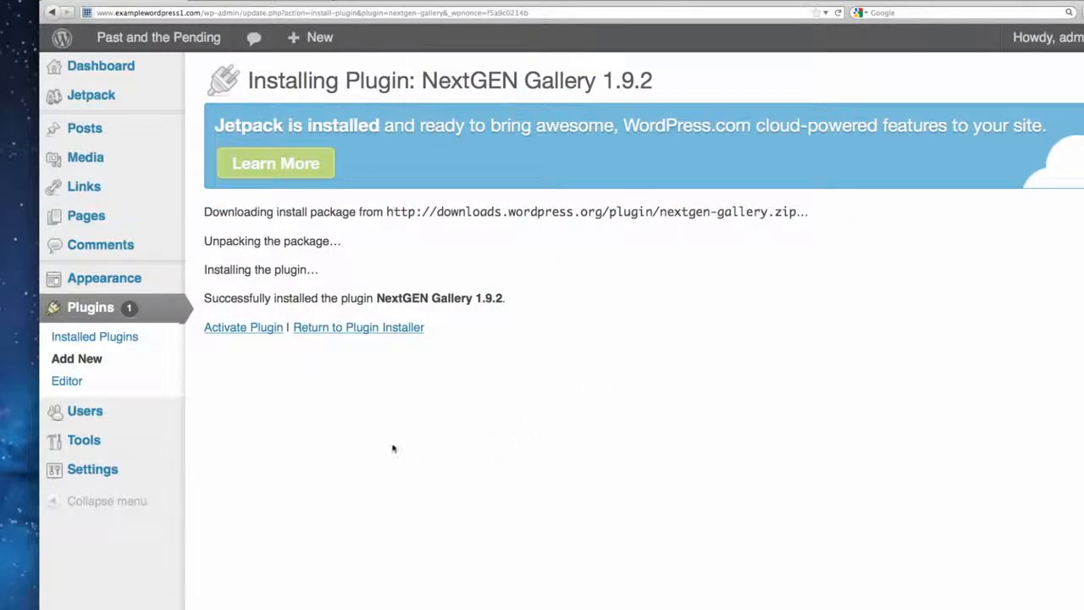
left_click(265, 328)
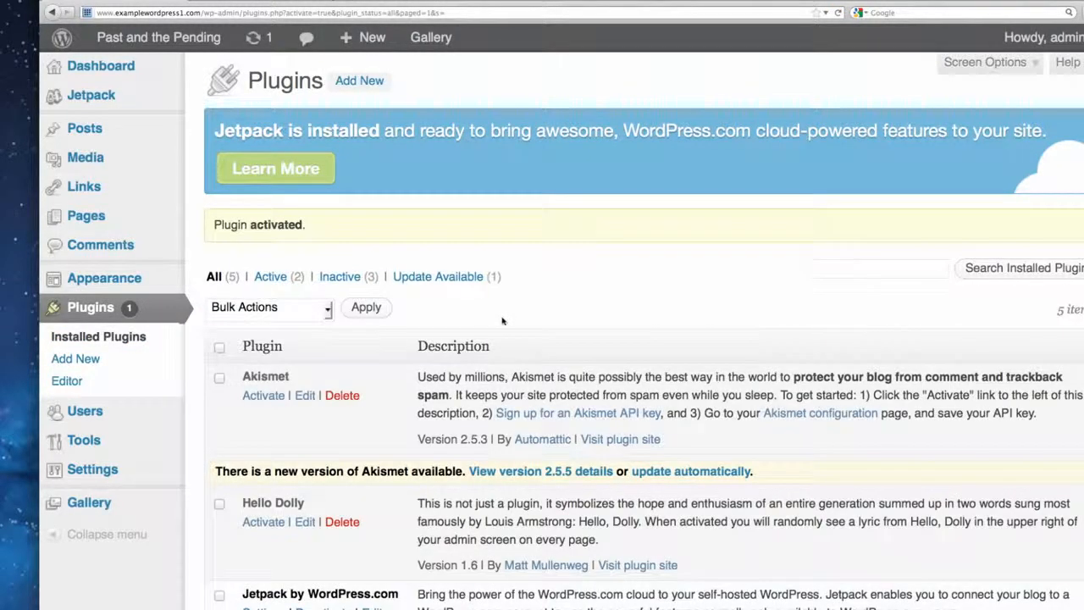
Start adding pictures from the NextGEN Gallery overview and create a new gallery named "Sunny California"
scroll(503, 320, "down", 3)
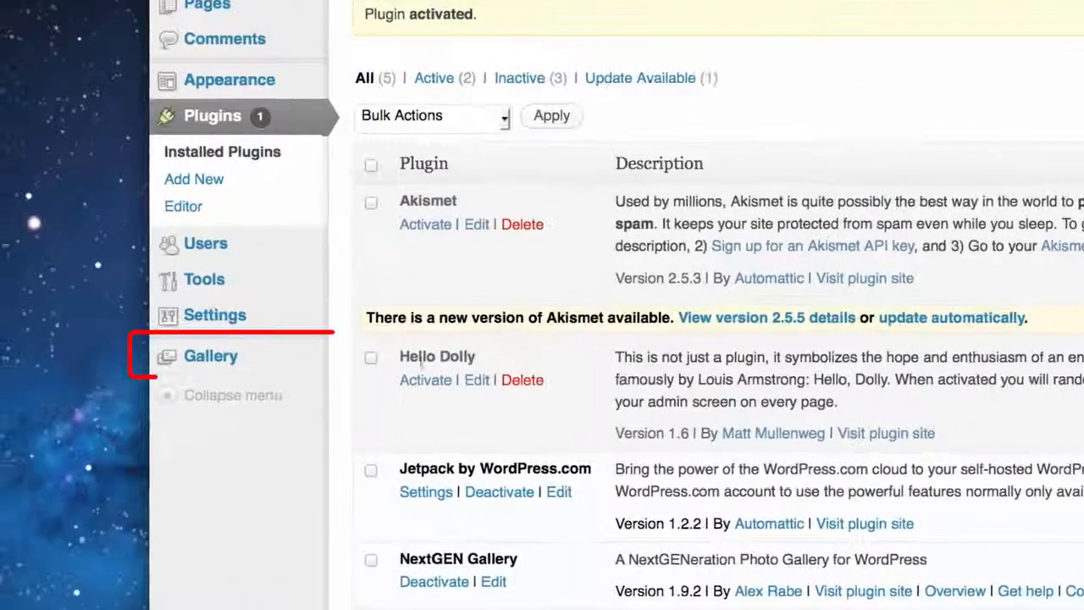
mouse_move(87, 385)
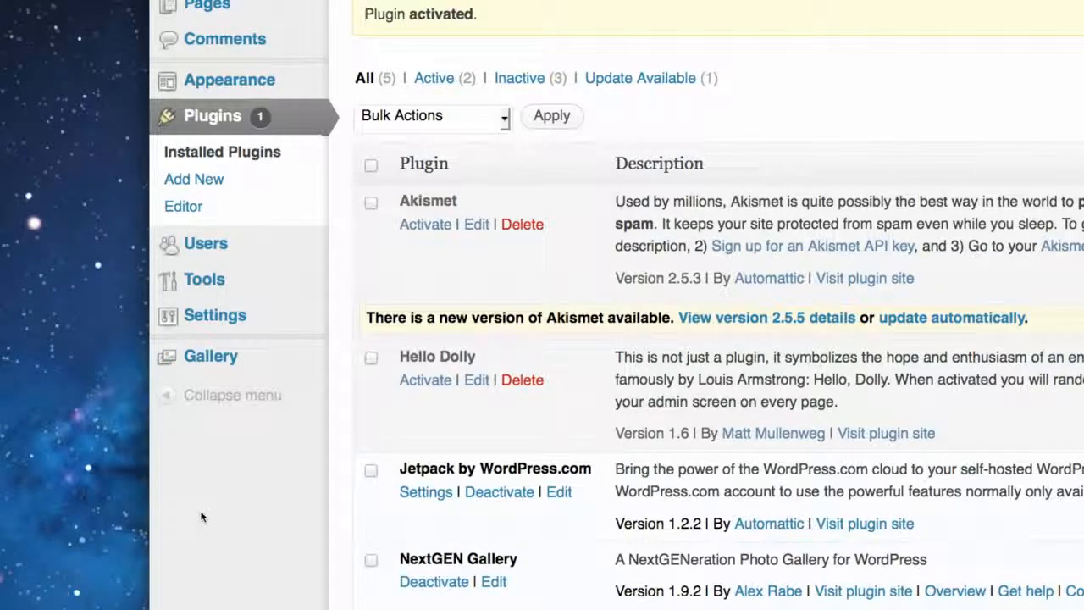
mouse_move(218, 371)
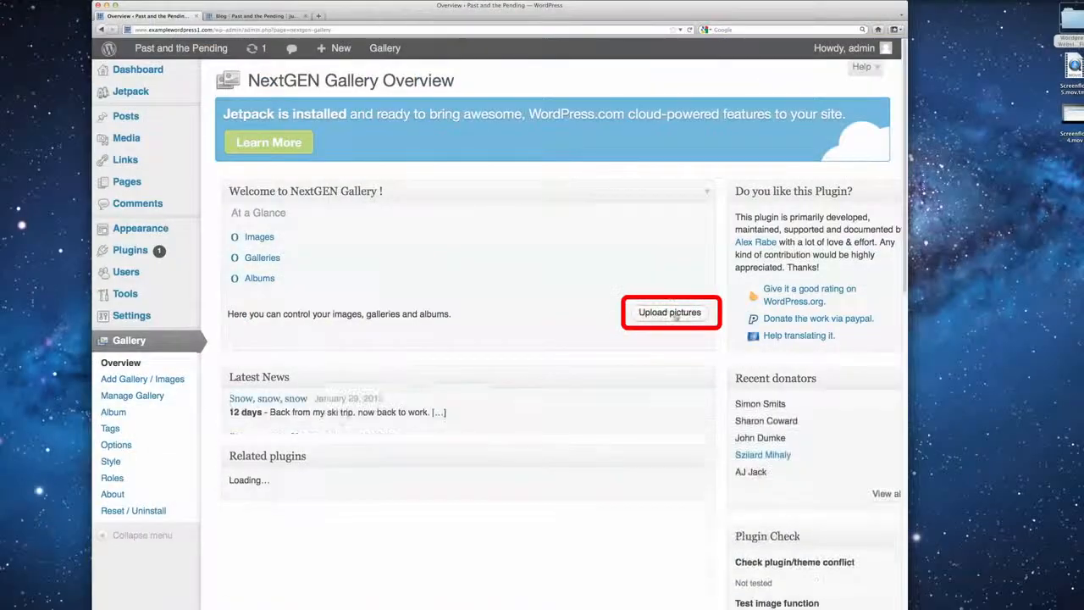
left_click(675, 314)
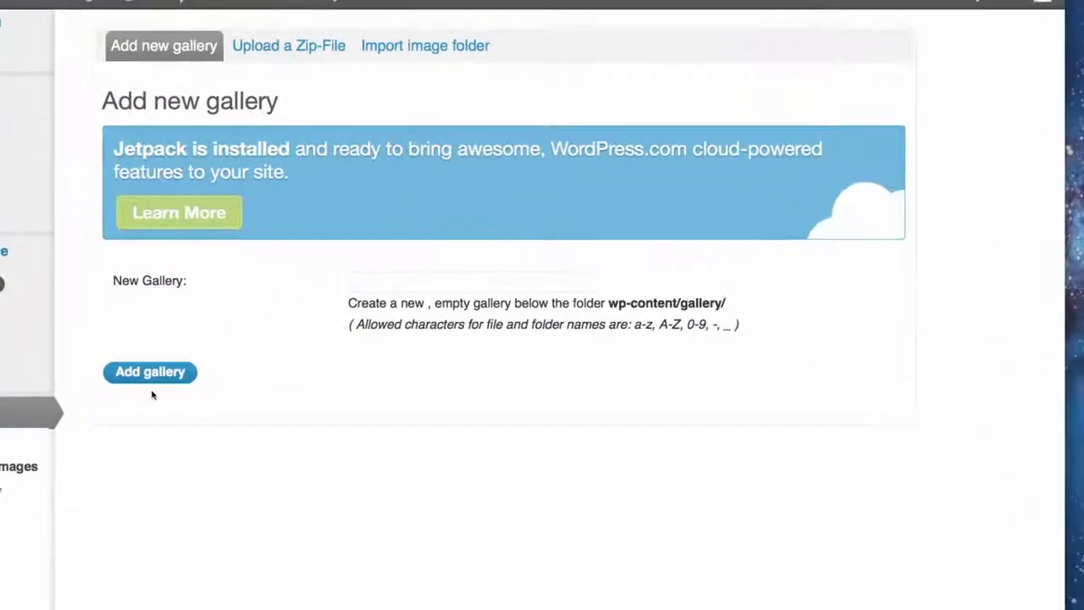
left_click(438, 253)
type("Sunny California")
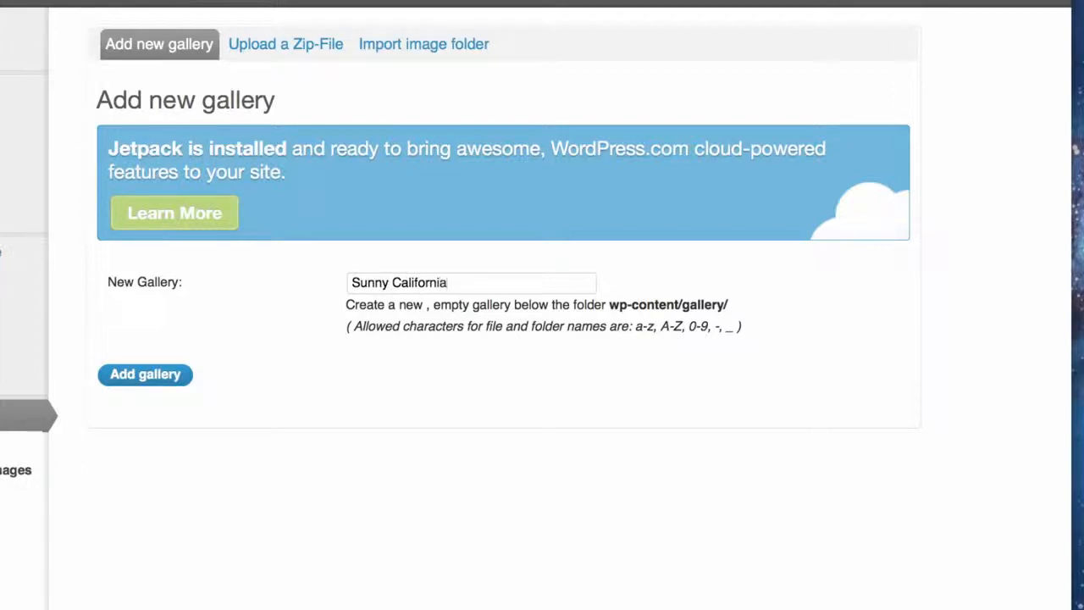
left_click(145, 374)
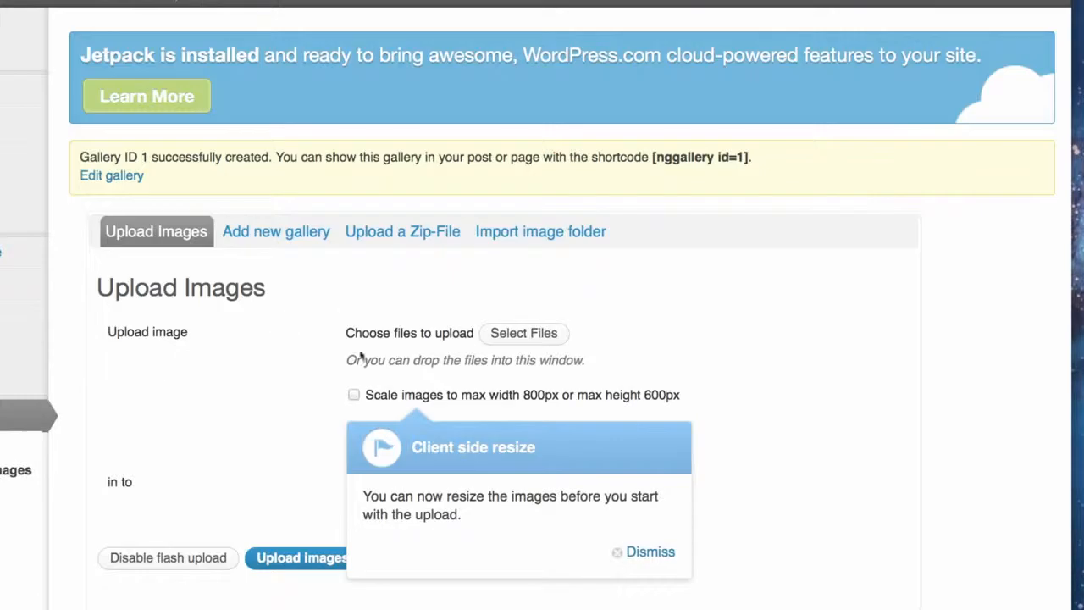
Dismiss the client side resize tip and create another gallery named "Utah"
left_click(646, 551)
left_click(267, 232)
left_click(397, 335)
type("Utah")
left_click(178, 428)
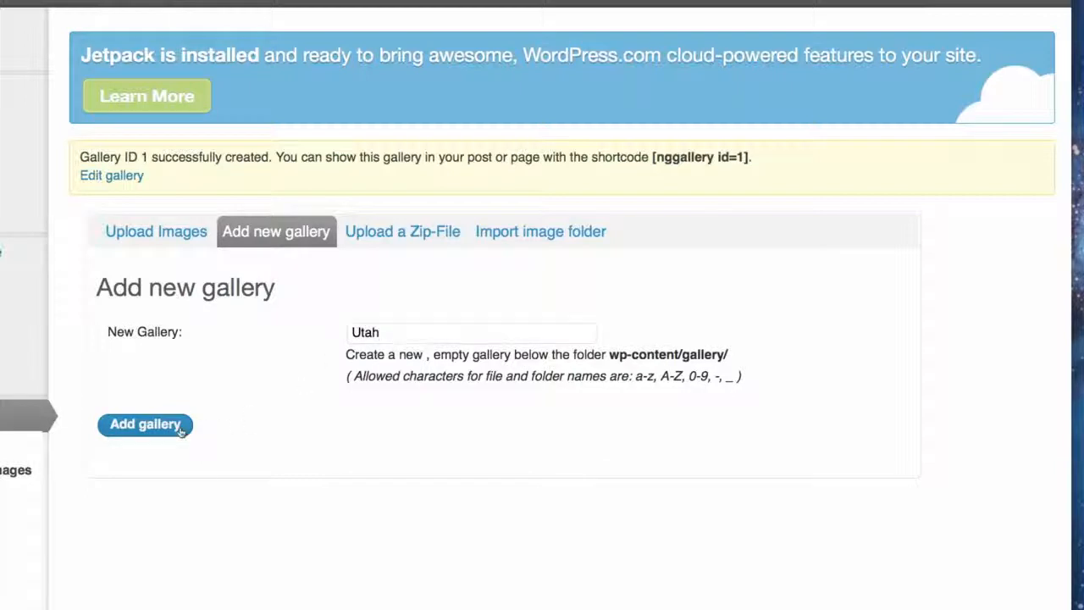
Create a new gallery named "On the Water"
left_click(284, 233)
left_click(391, 333)
type("On the Water")
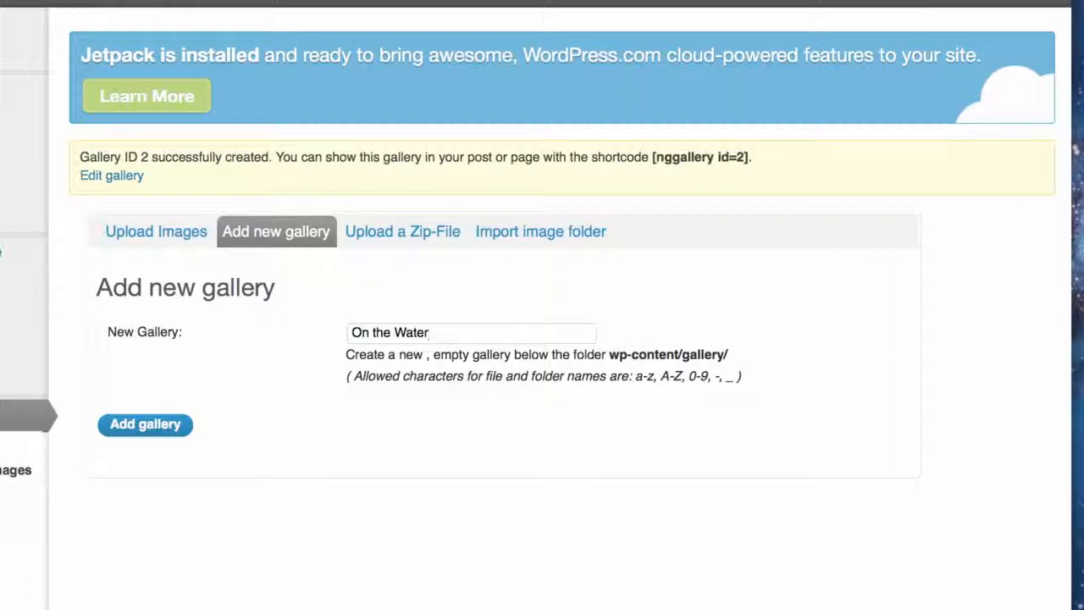
left_click(160, 428)
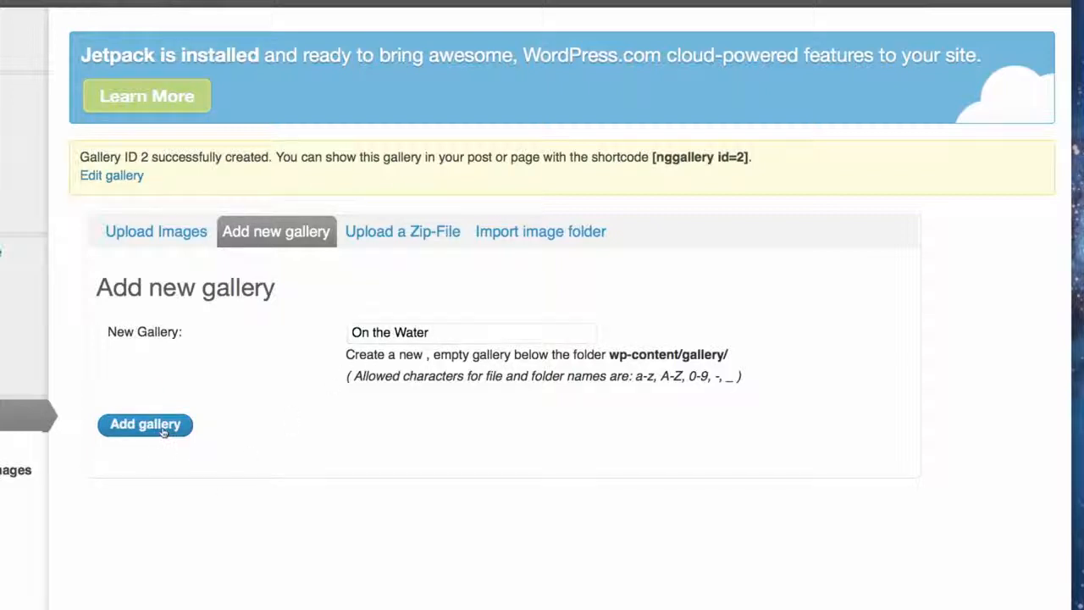
Create a new gallery named "Zion National Park"
left_click(284, 231)
left_click(366, 329)
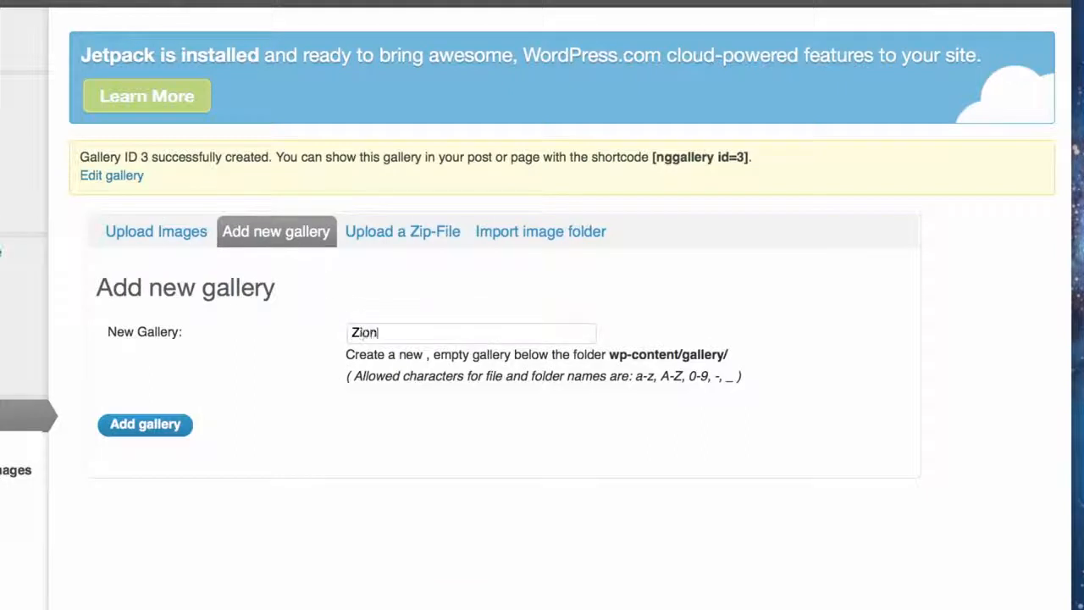
type("Zion National Park")
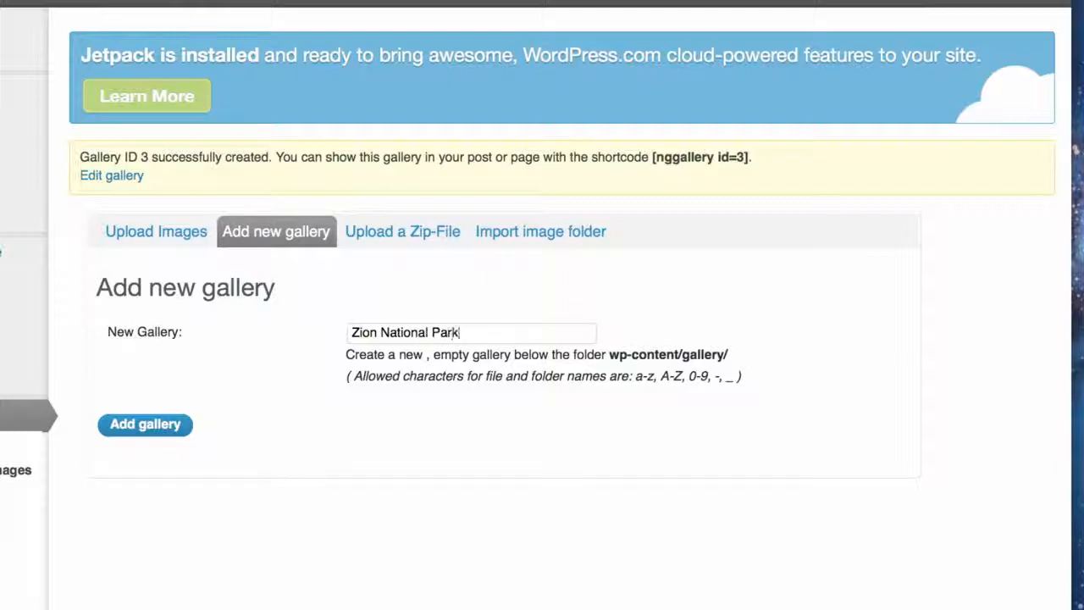
left_click(161, 423)
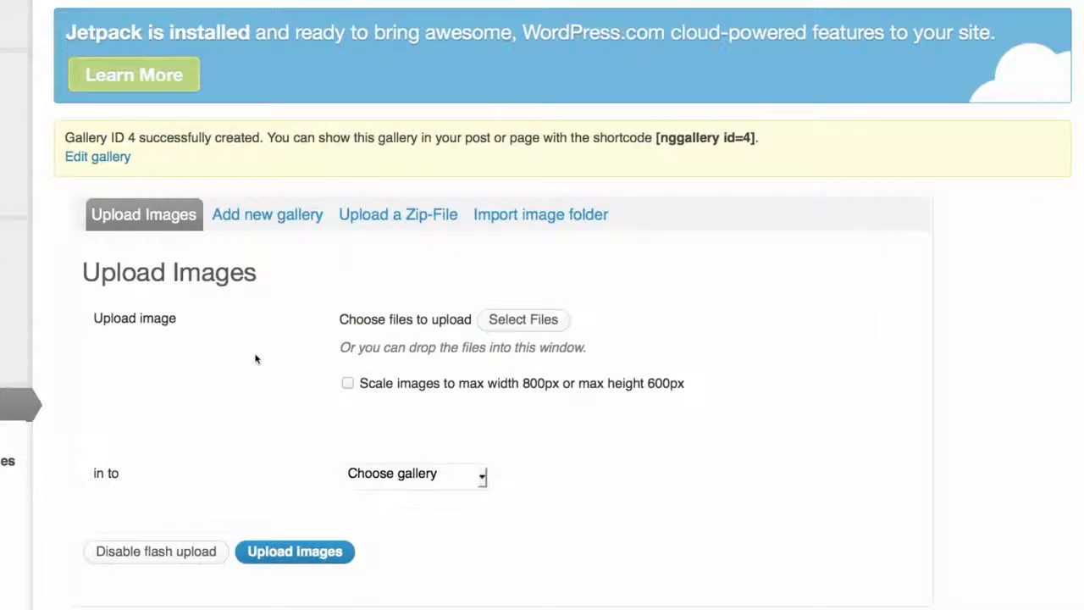
Upload all images from the CA folder, Beach.jpg through San Fransico '08.jpg, into the Sunny California gallery
left_click(528, 322)
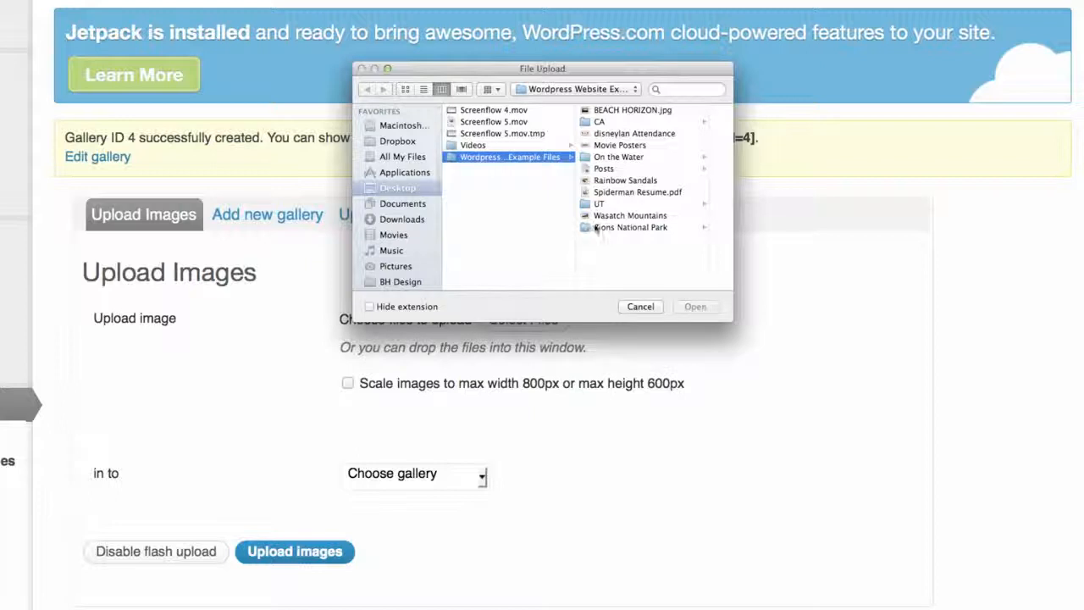
left_click(625, 121)
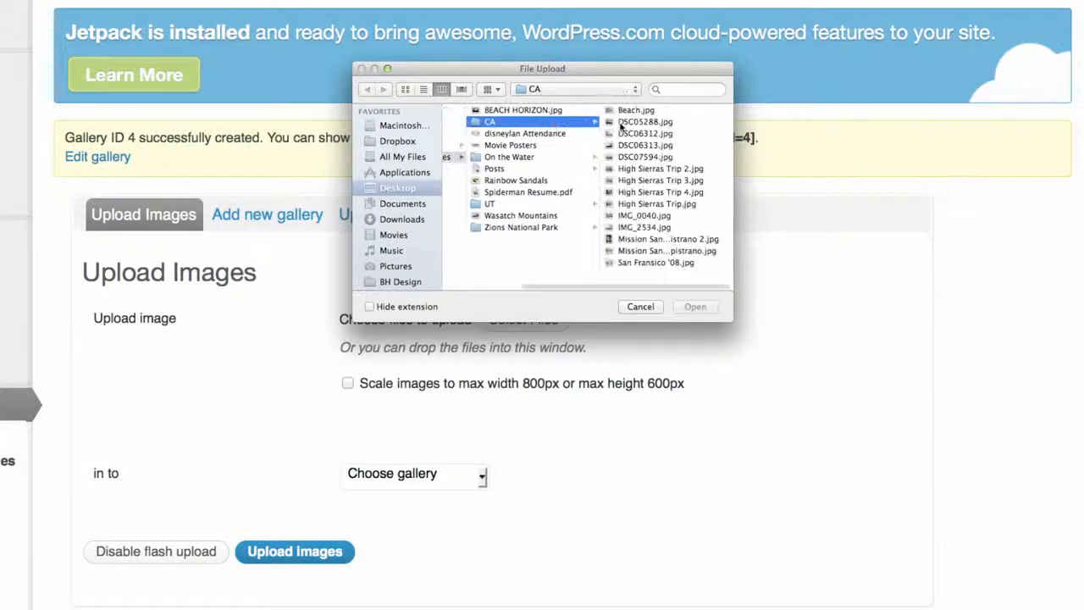
left_click(628, 111)
left_click(542, 263, "shift")
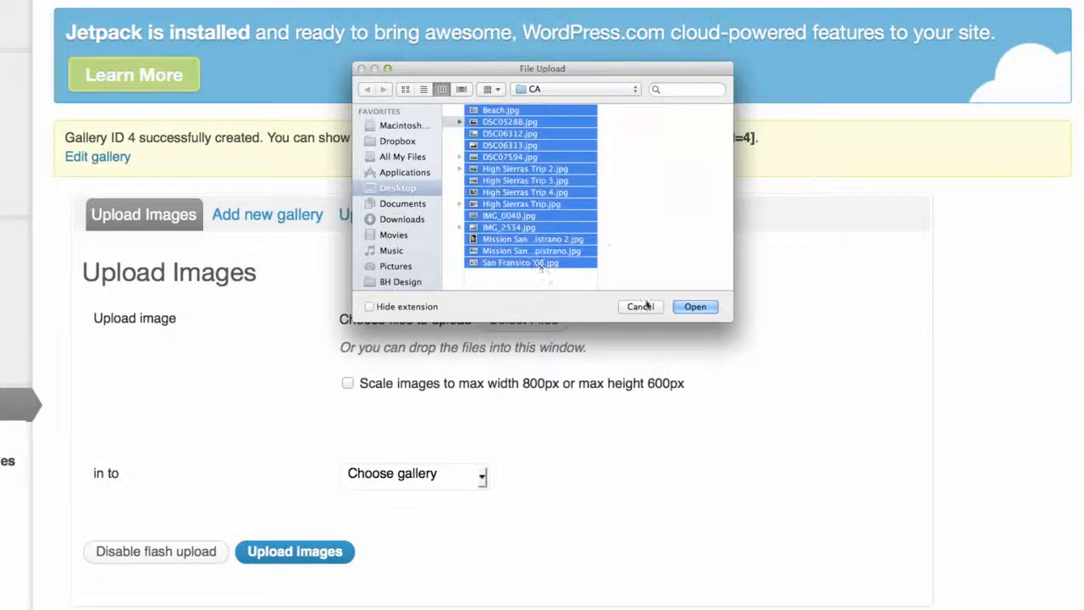
left_click(696, 308)
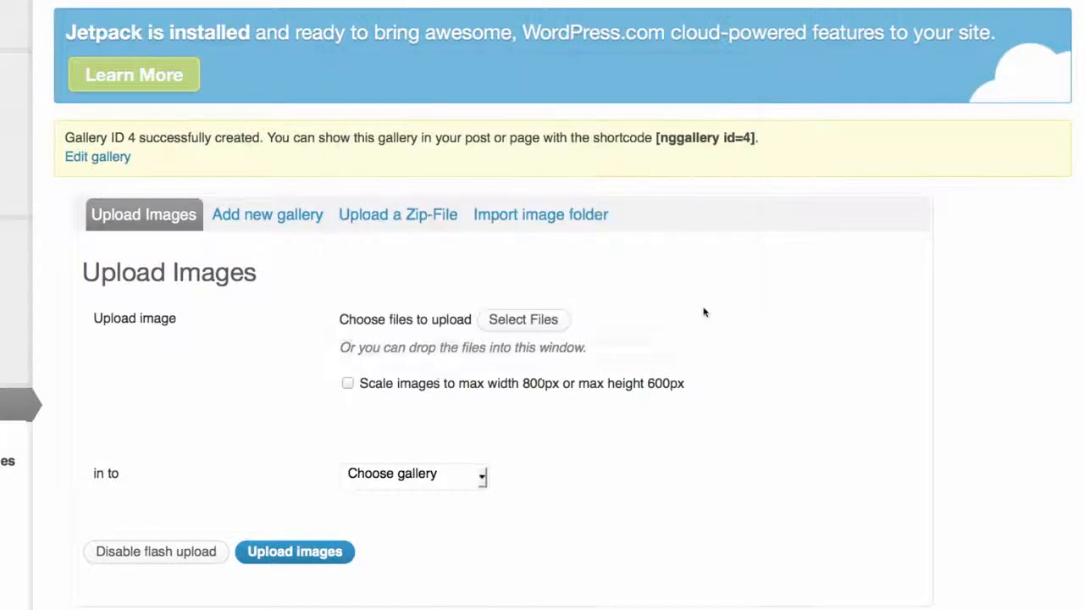
scroll(653, 372, "down", 5)
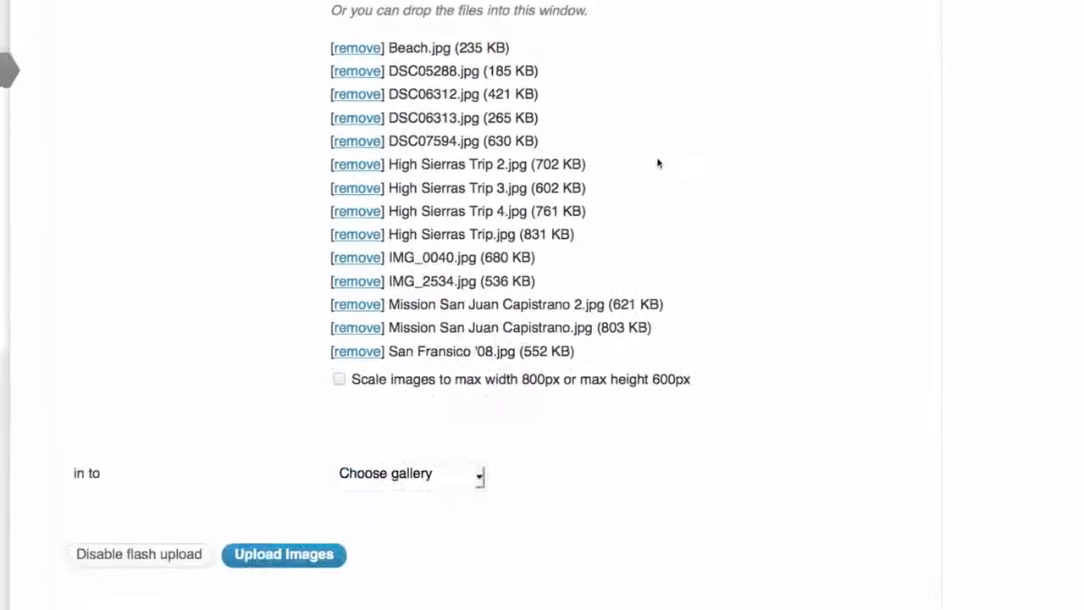
left_click(447, 462)
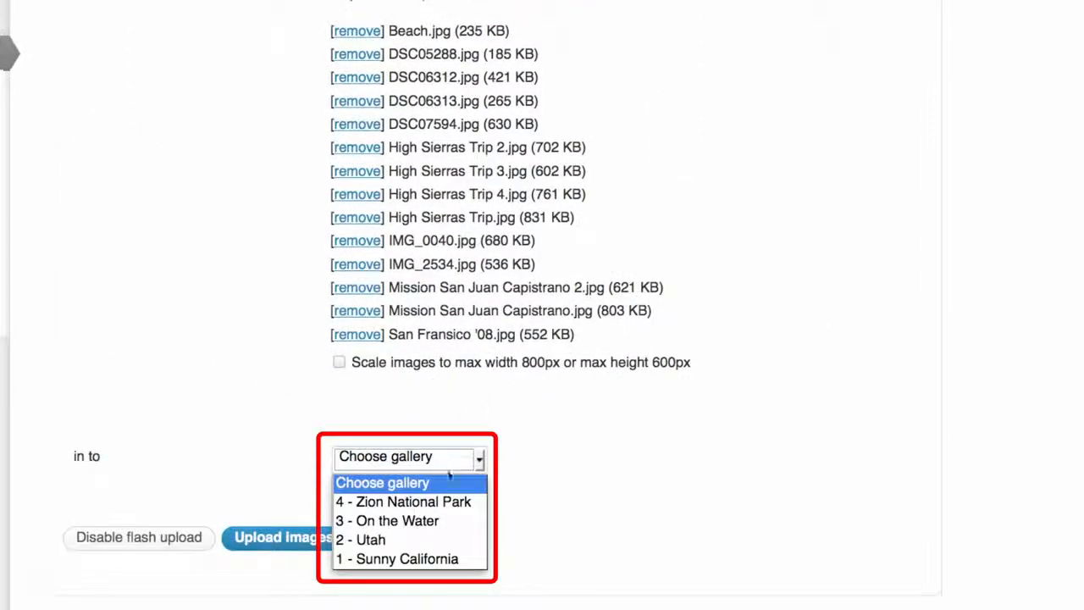
left_click(449, 557)
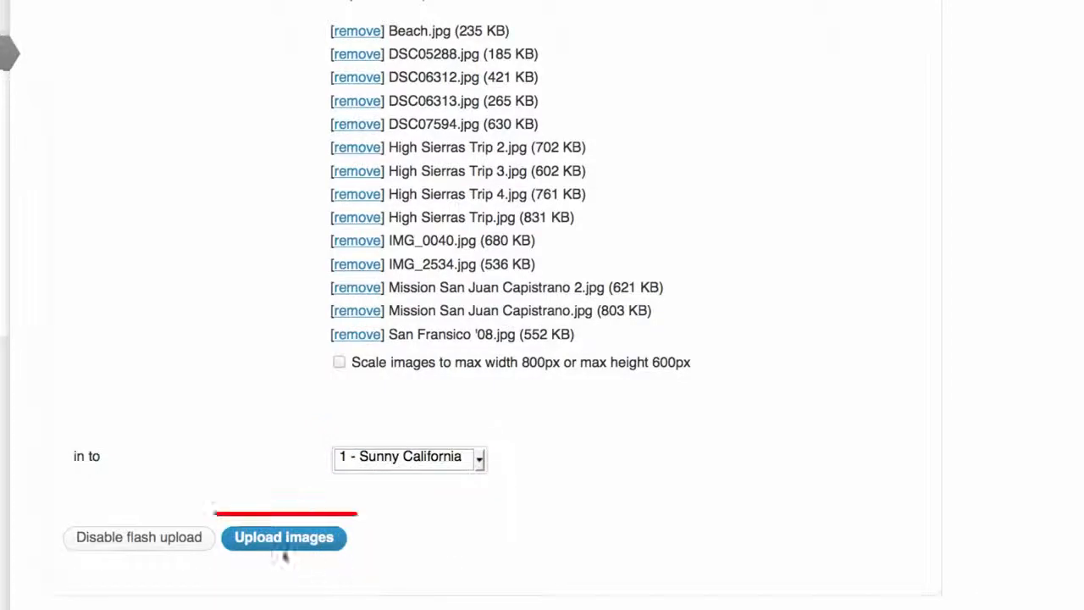
left_click(290, 547)
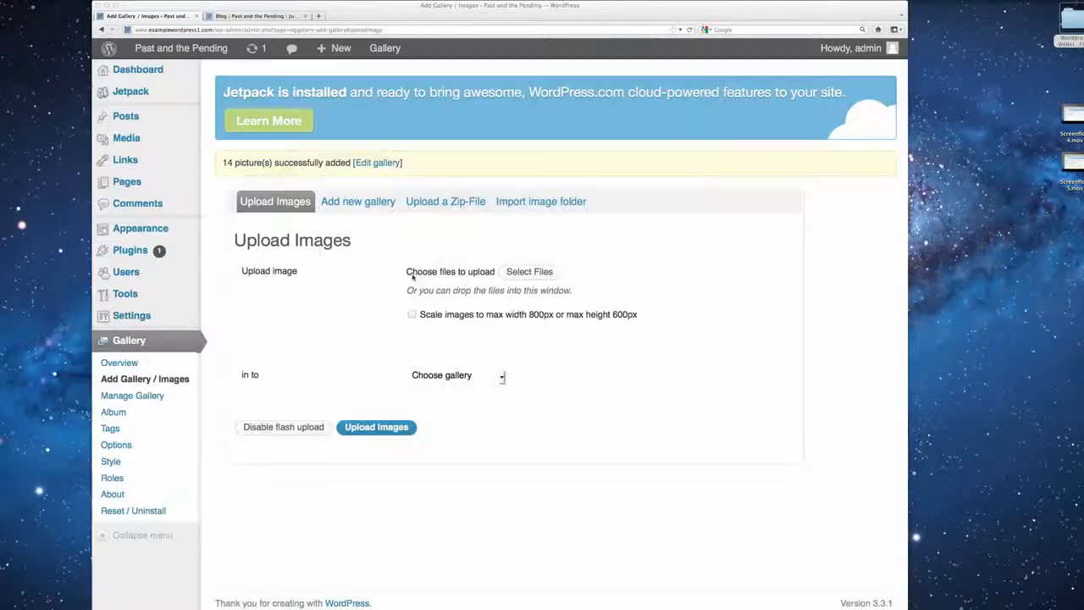
Upload all images from the On the Water folder into the On the Water gallery
left_click(527, 271)
left_click(537, 176)
left_click(603, 144)
left_click(597, 199, "shift")
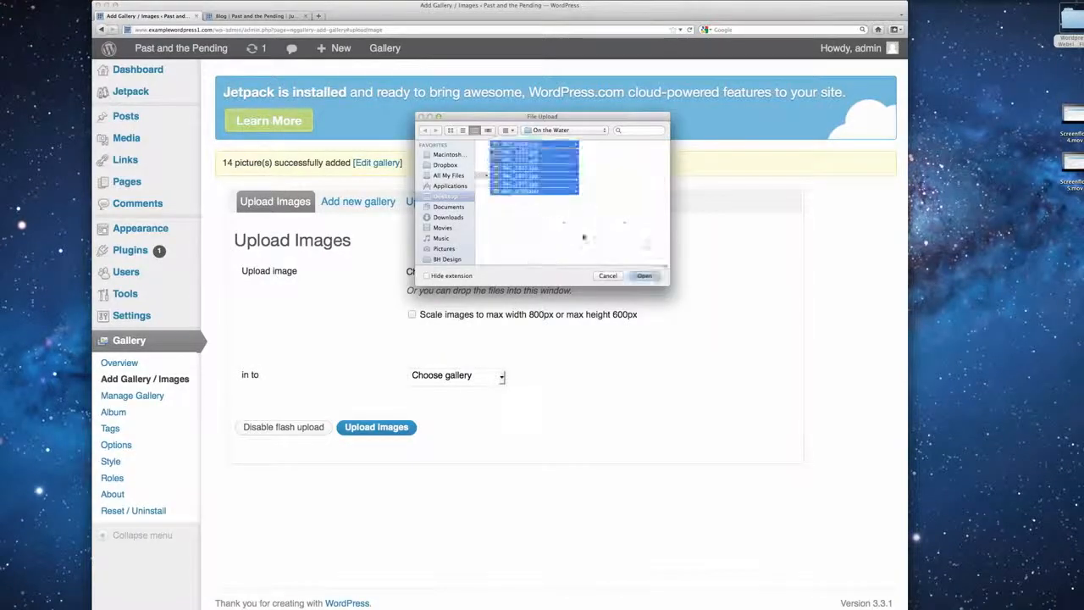
left_click(644, 275)
left_click(471, 485)
left_click(452, 523)
left_click(376, 535)
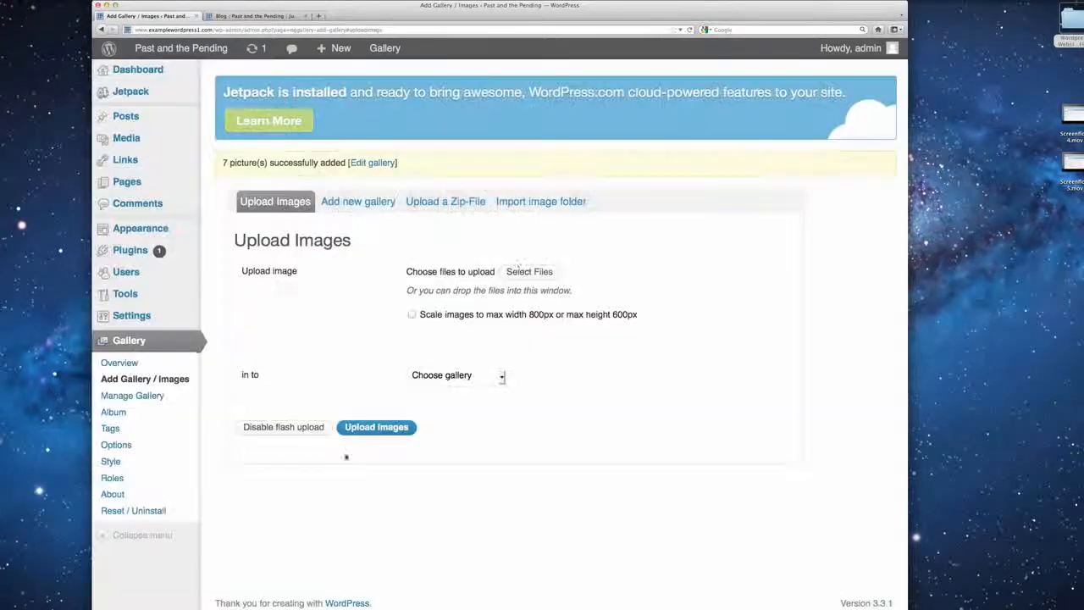
Select the Utah images and upload them into the Utah gallery
left_click(527, 272)
left_click(525, 140)
left_click(525, 182, "shift")
left_click(642, 276)
left_click(457, 467)
left_click(434, 510)
left_click(397, 521)
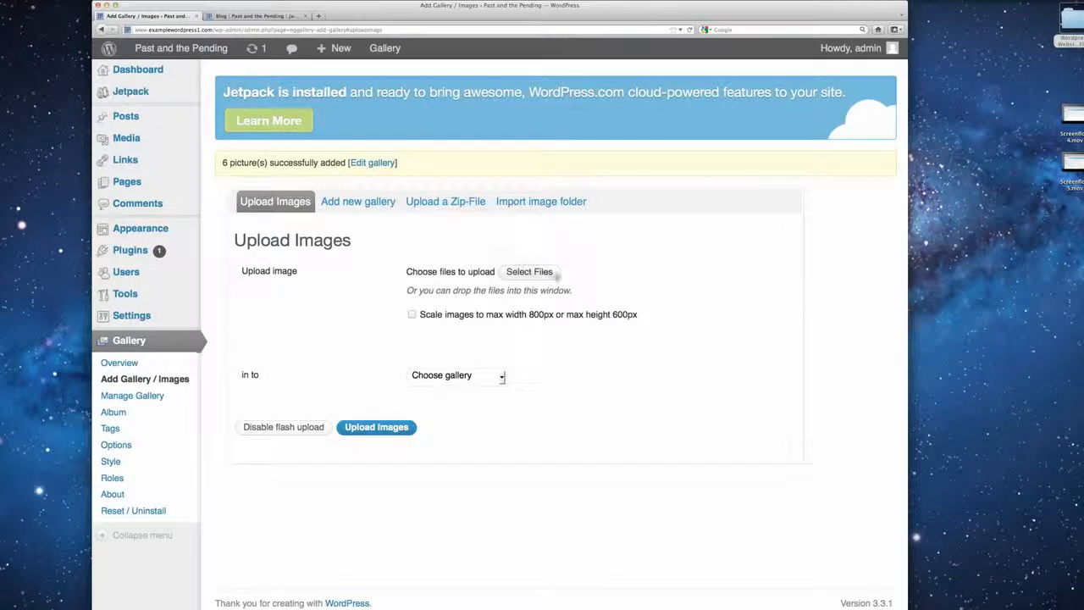
Upload all images from the Zions National Park folder into the Zion National Park gallery
left_click(555, 275)
left_click(529, 222)
left_click(606, 143)
left_click(530, 220, "shift")
left_click(644, 277)
left_click(458, 528)
left_click(457, 576)
left_click(390, 581)
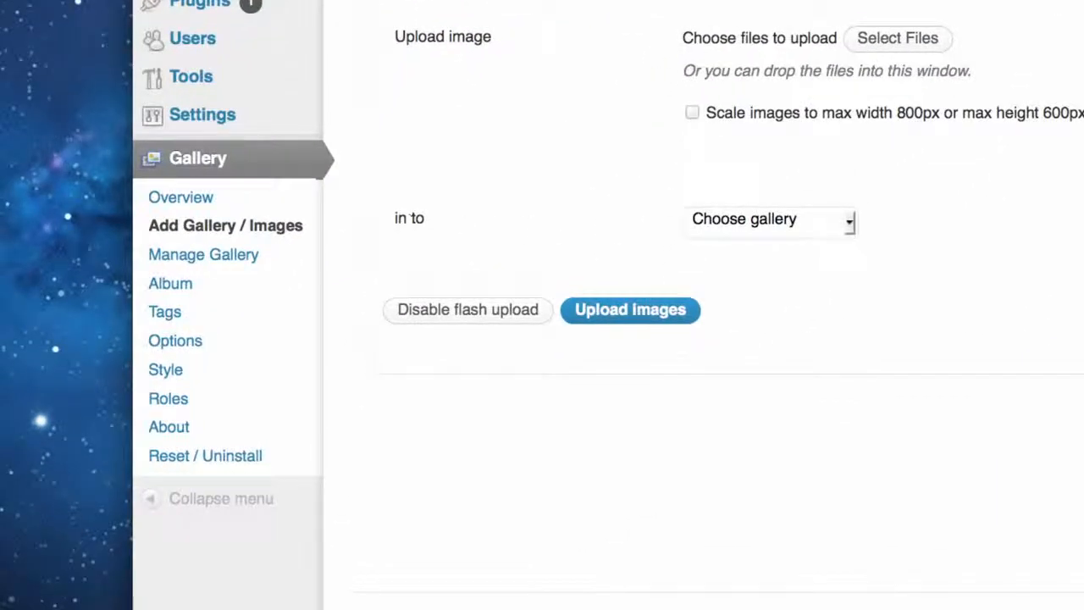
Open the Sunny California gallery's settings from the list of managed galleries
left_click(255, 263)
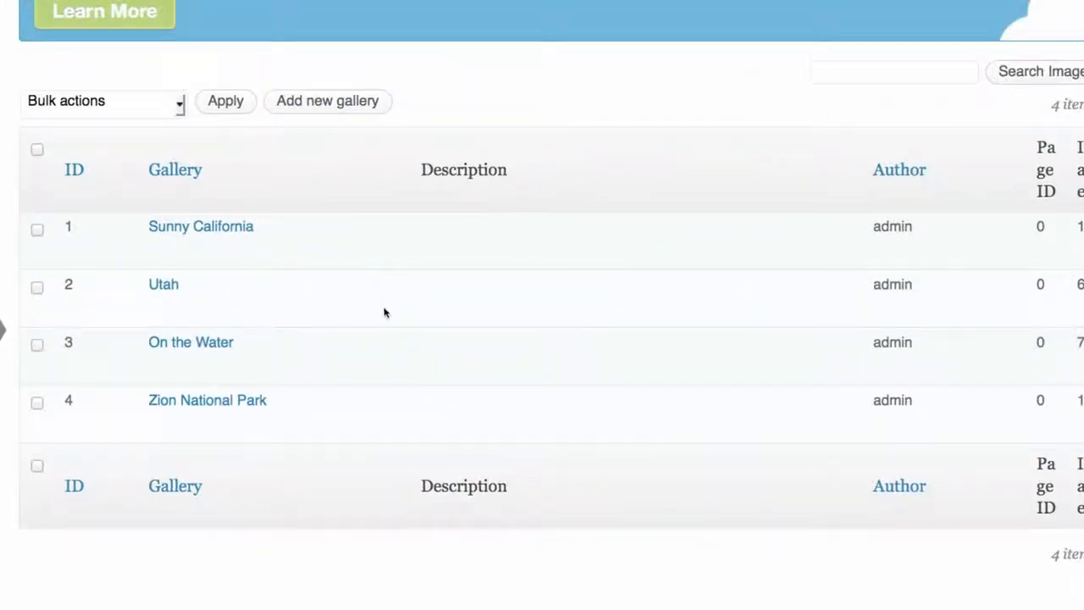
left_click(228, 229)
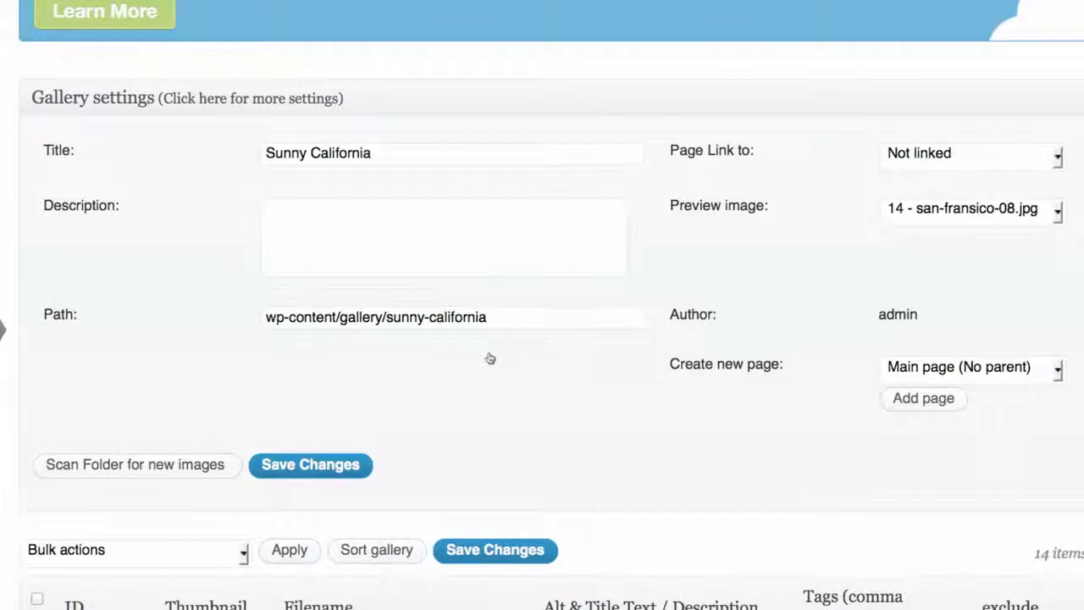
Set the title text of the first two Sunny California images to Capo beach and PCH
scroll(490, 359, "down", 5)
scroll(490, 359, "down", 3)
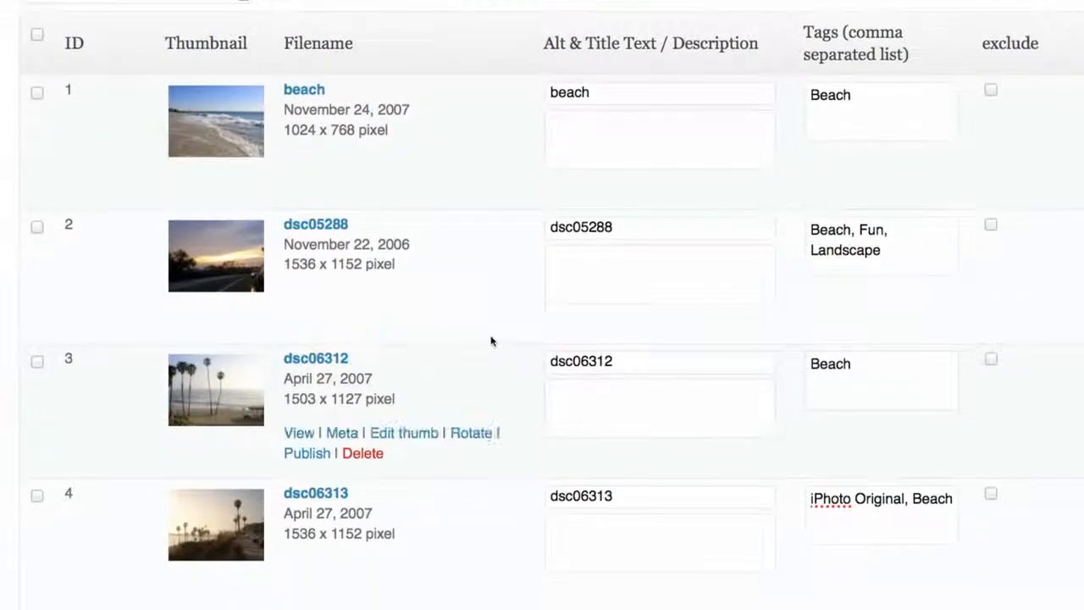
double_click(605, 100)
type("Capo beach")
key("BackSpace")
key("BackSpace")
type("ch")
double_click(625, 226)
type("P")
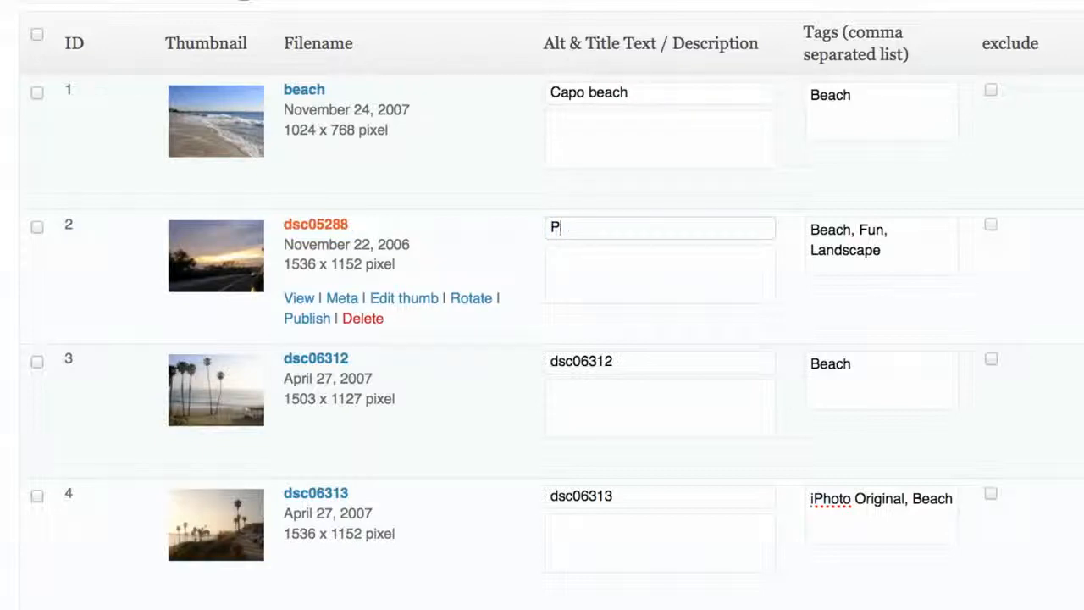
type("H")
Title the third and fourth images T-Street and the fifth SoCal, and save the gallery changes
double_click(670, 362)
type("T-Street")
double_click(627, 497)
type("T-Street")
scroll(576, 508, "down", 5)
double_click(576, 325)
type("SoCal")
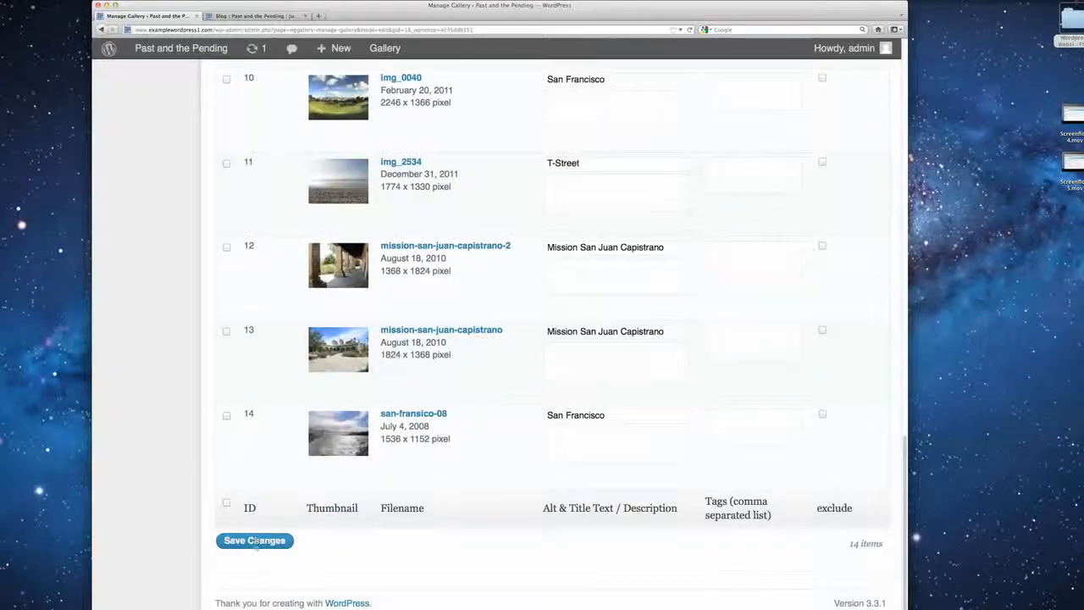
left_click(254, 540)
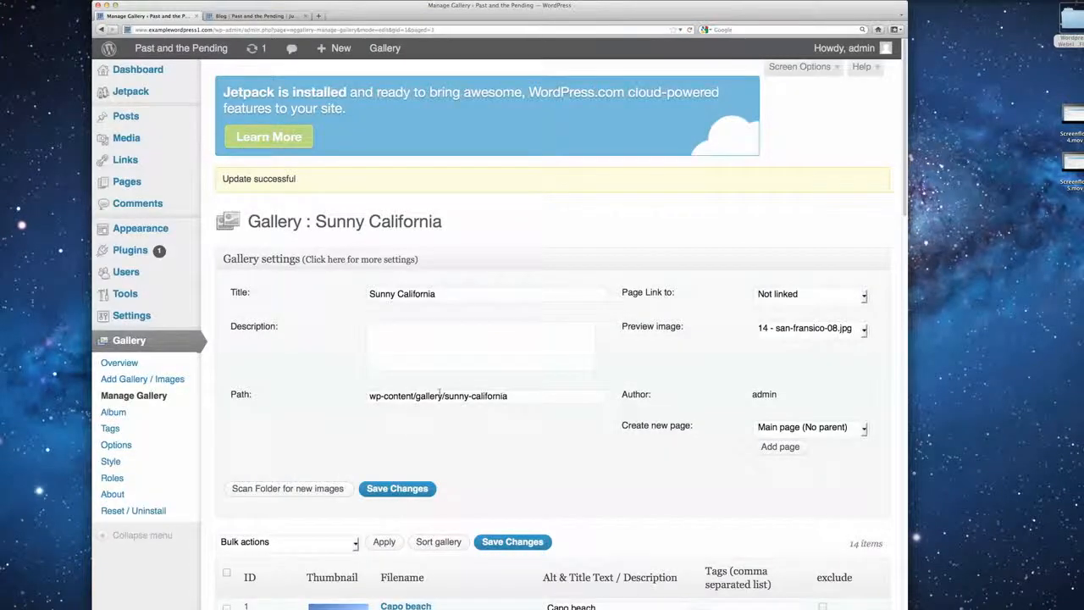
Open the sorting view for the Sunny California gallery's images
scroll(440, 393, "down", 10)
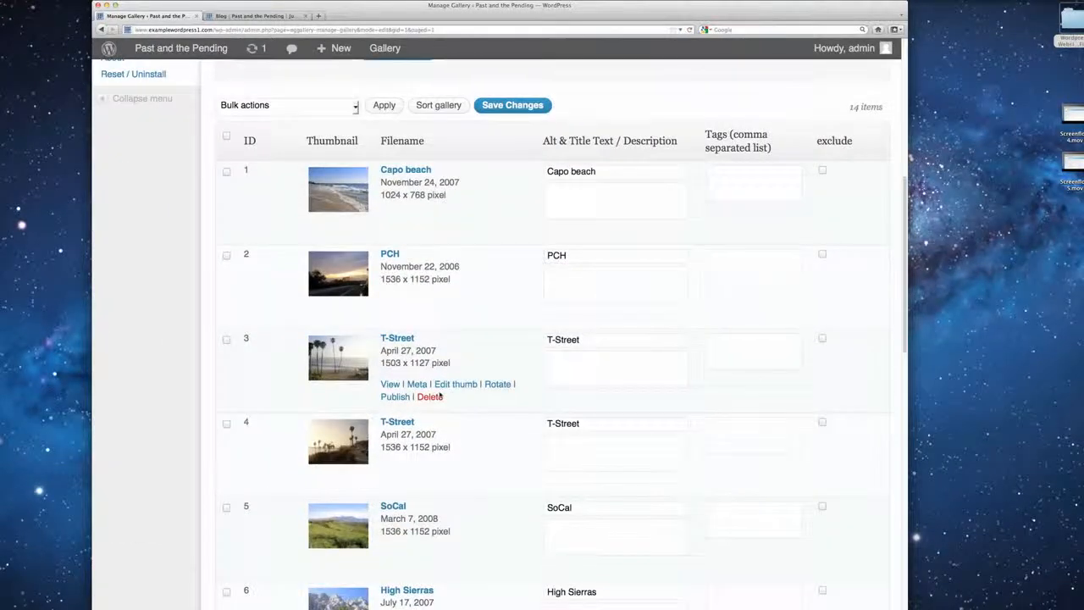
scroll(551, 438, "up", 1)
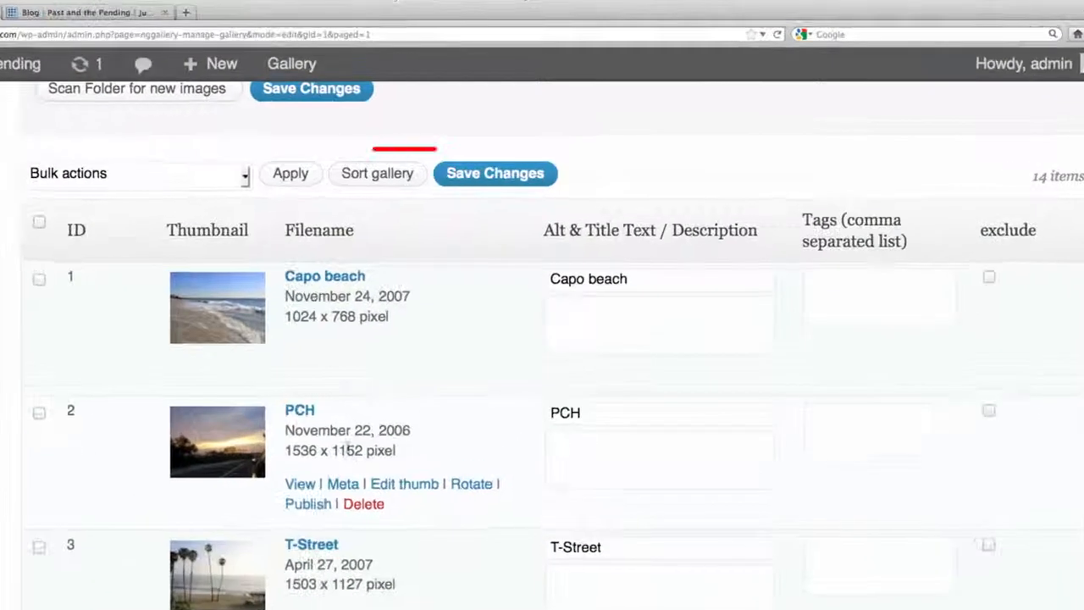
scroll(399, 179, "up", 2)
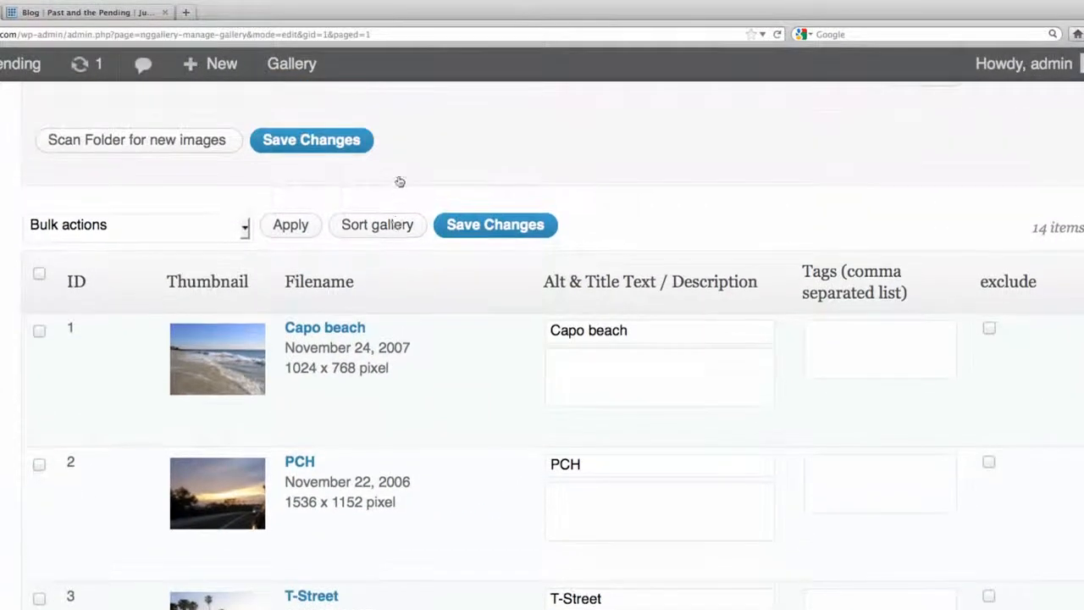
left_click(395, 229)
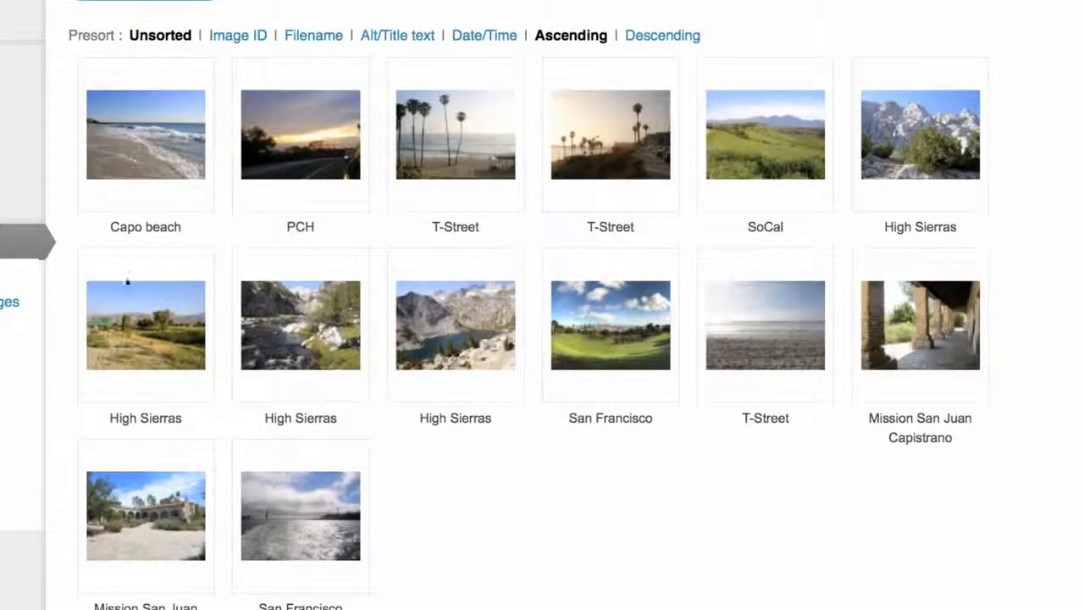
Reorder the images to start with both San Francisco photos, the Mission San Juan Capistrano courtyard, the T-Street shoreline and Capo beach, and save the sort order
left_click_drag(610, 326, 95, 149)
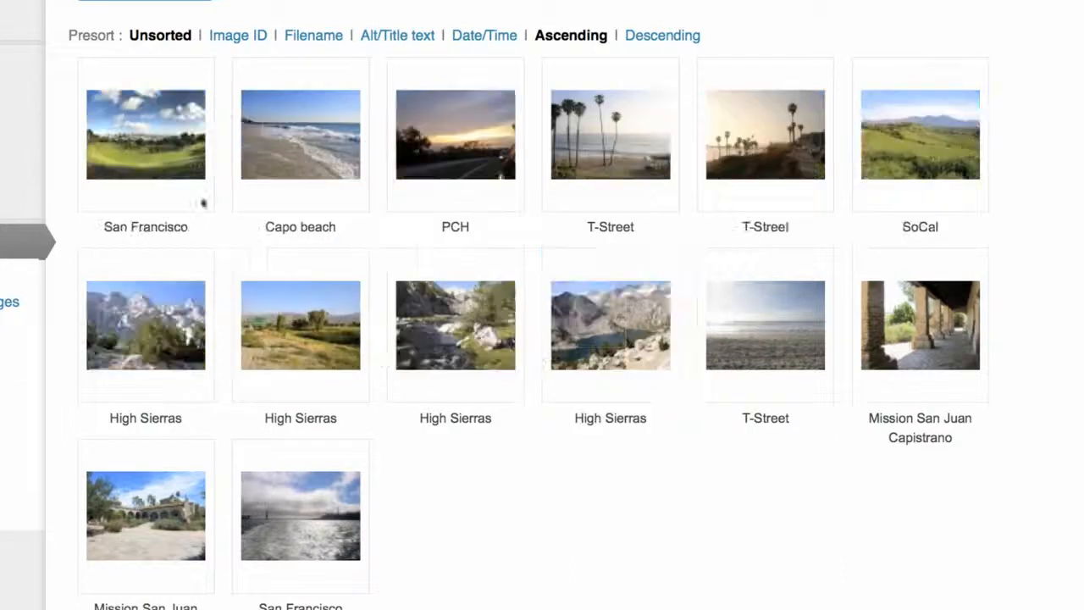
left_click_drag(121, 573, 247, 171)
left_click_drag(292, 573, 294, 206)
left_click_drag(627, 154, 643, 196)
left_click_drag(801, 160, 309, 496)
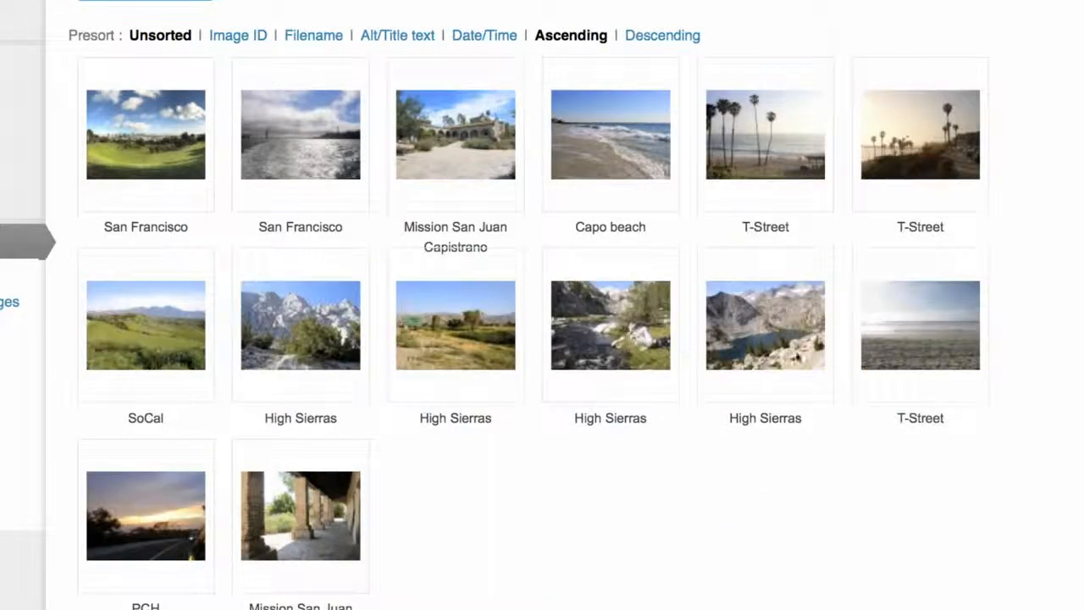
left_click_drag(910, 348, 562, 52)
left_click_drag(773, 162, 821, 223)
left_click_drag(924, 321, 690, 94)
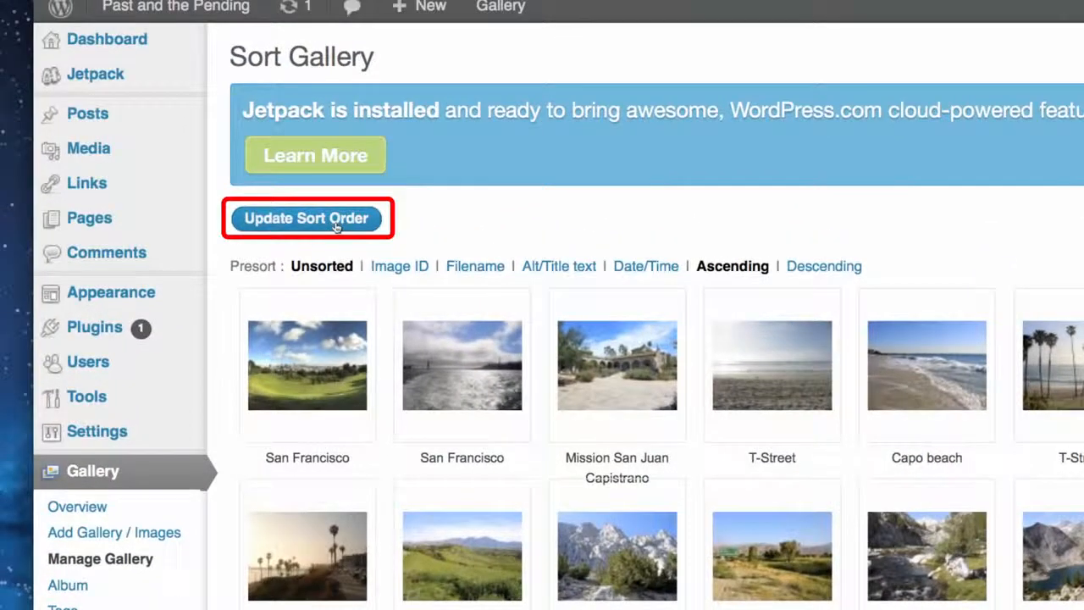
left_click(335, 222)
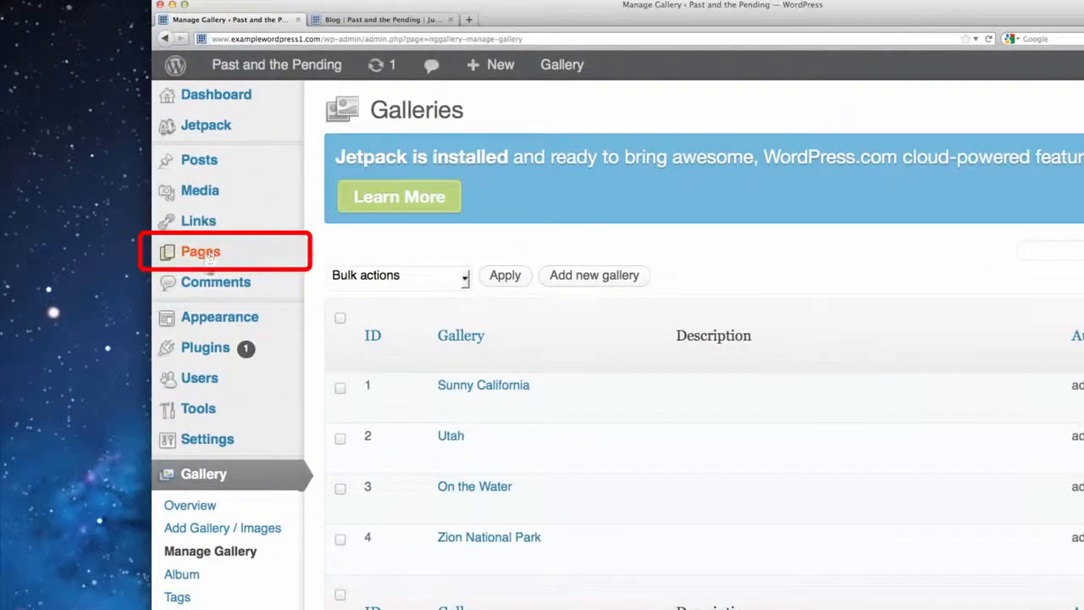
Add a new page titled Snapshots
mouse_move(209, 256)
left_click(336, 277)
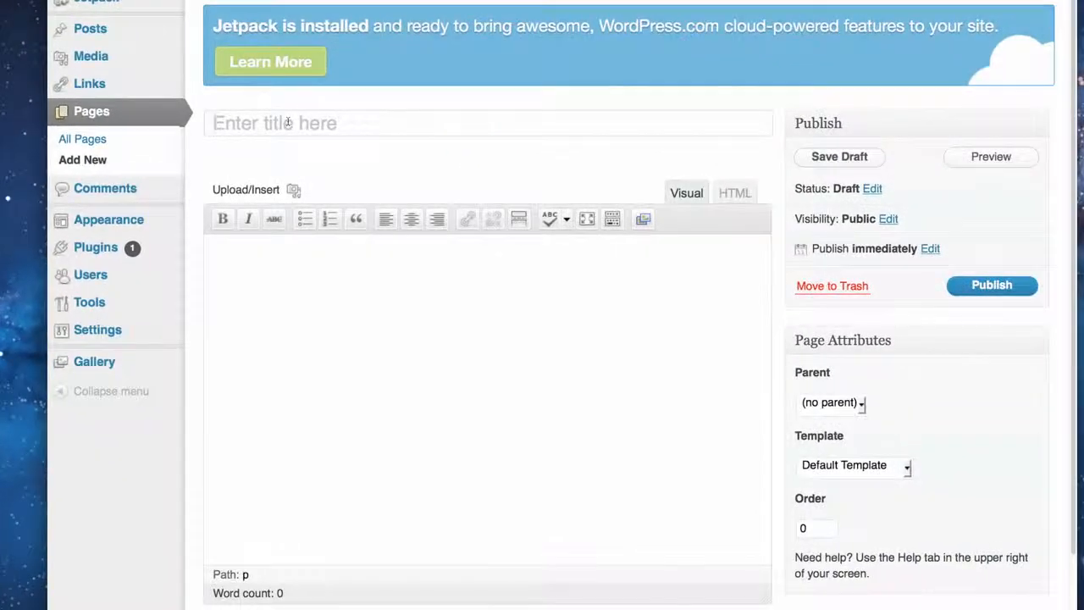
left_click(288, 122)
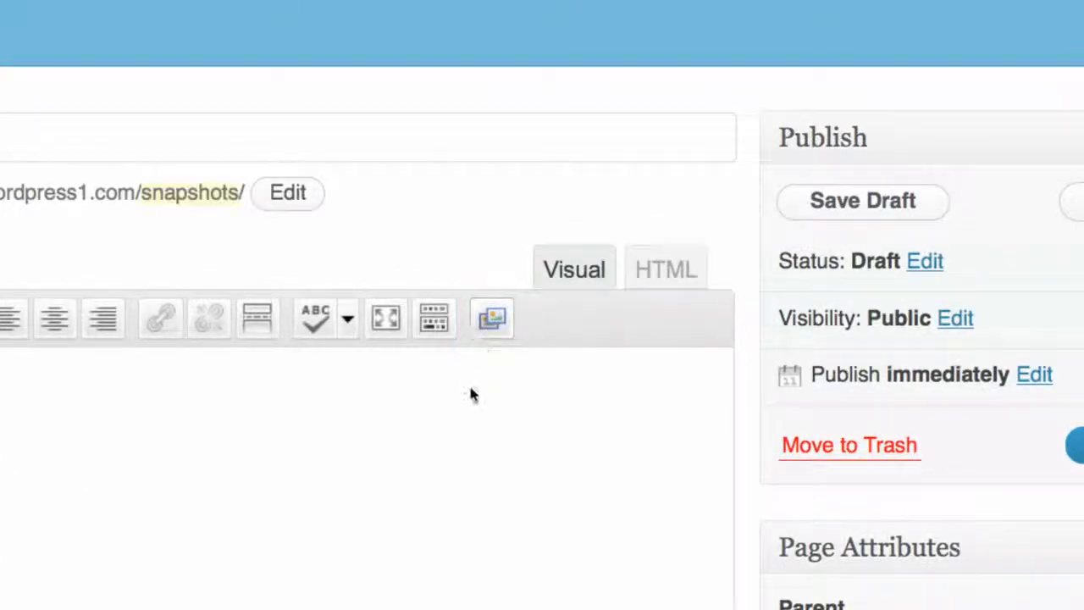
Insert the Utah gallery into the Snapshots page, shown as an image list
left_click(493, 321)
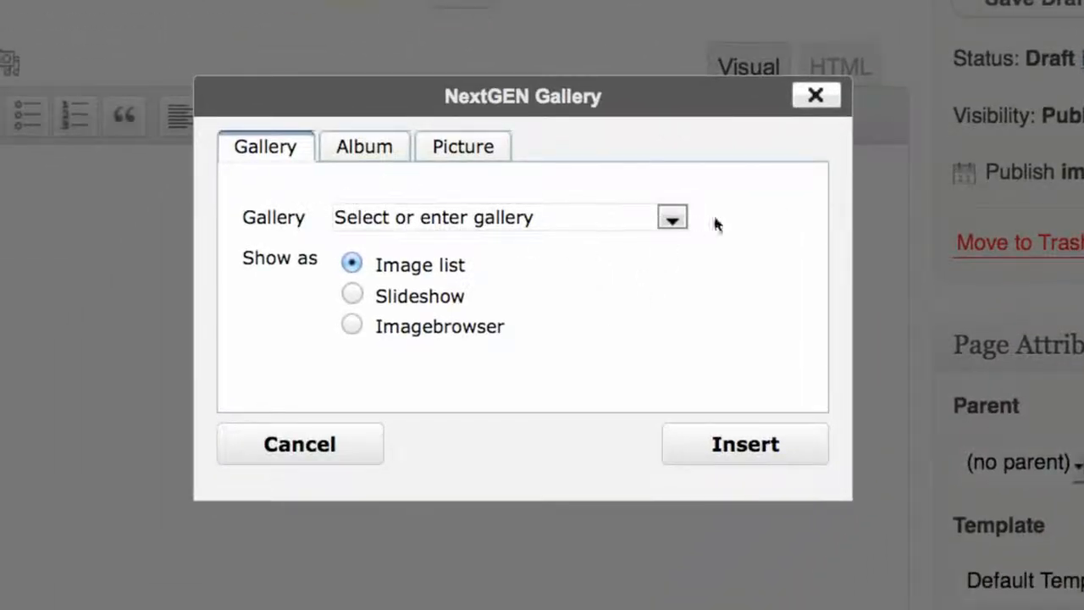
left_click(672, 219)
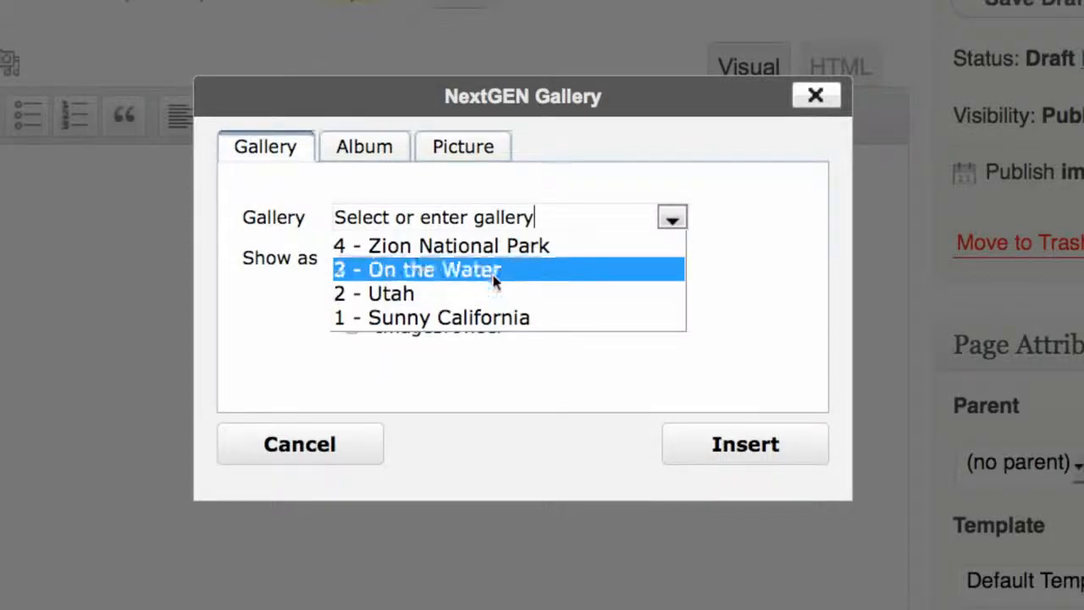
left_click(454, 294)
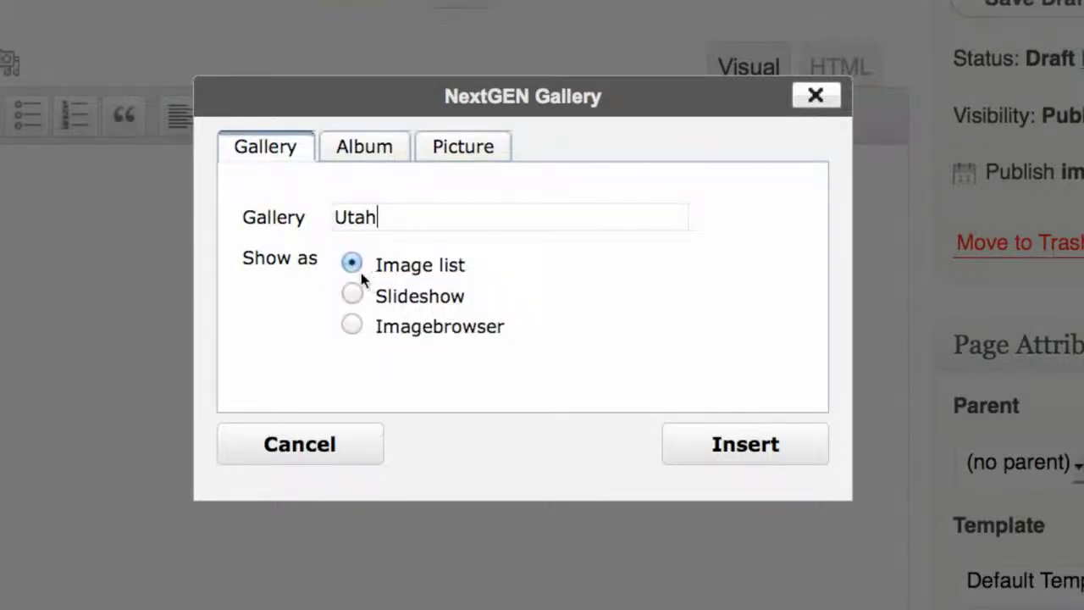
left_click(745, 445)
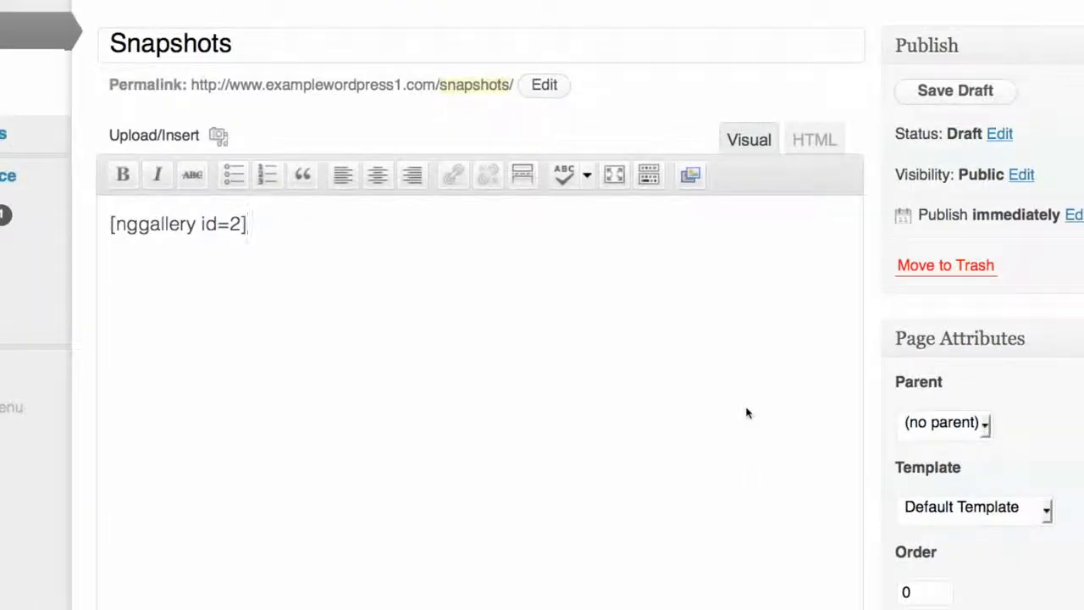
Add a centred, bold Utah heading above the gallery shortcode and publish the page
left_click(124, 230)
key("Return")
key("Return")
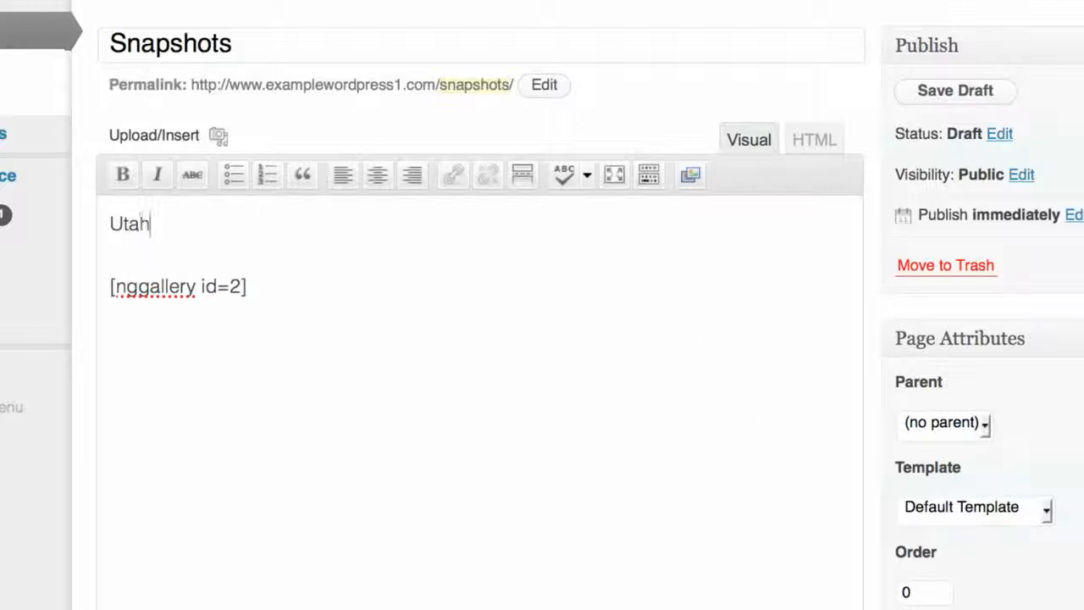
key("super+a")
left_click(152, 224)
left_click(377, 178)
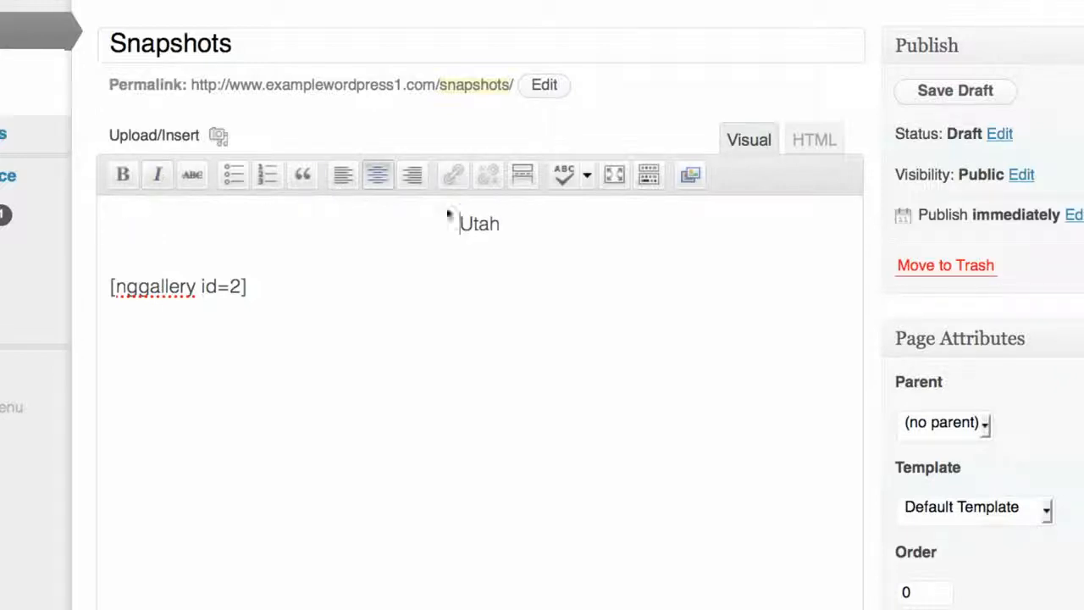
left_click_drag(363, 223, 529, 227)
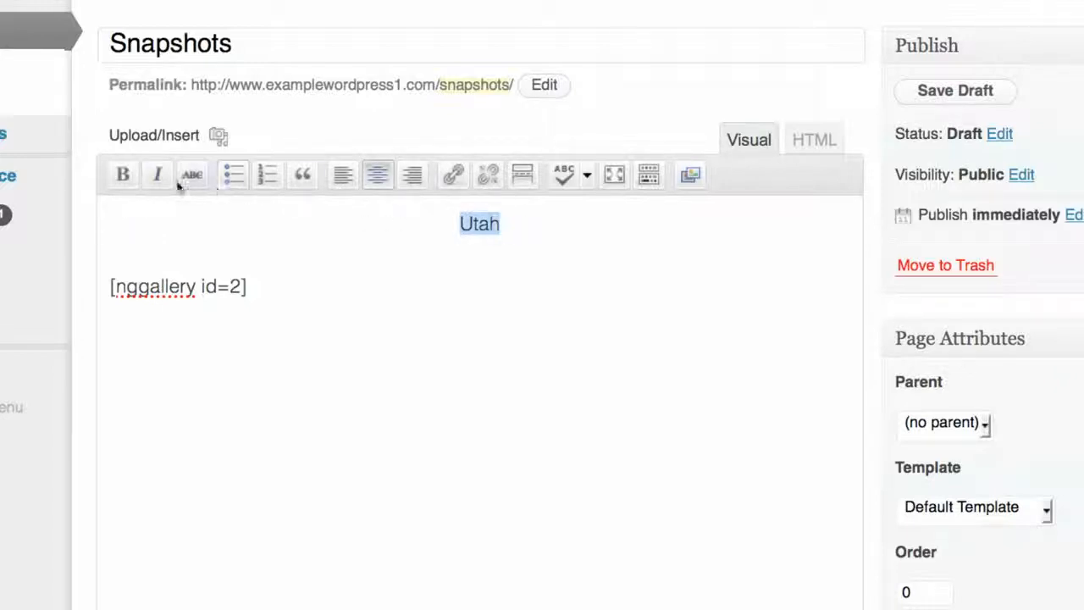
left_click(122, 175)
left_click(522, 275)
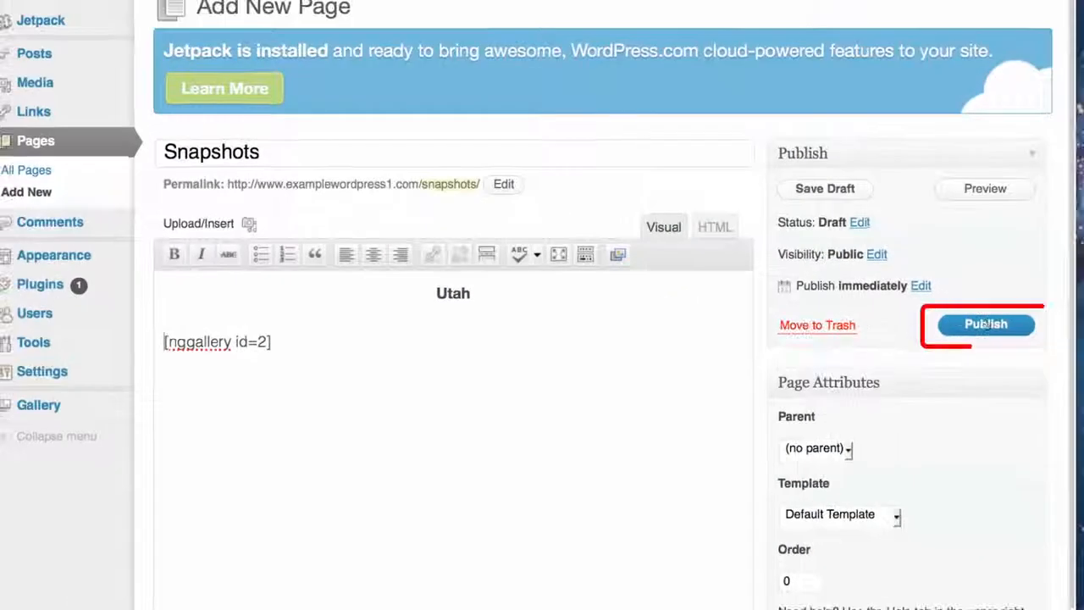
left_click(1083, 264)
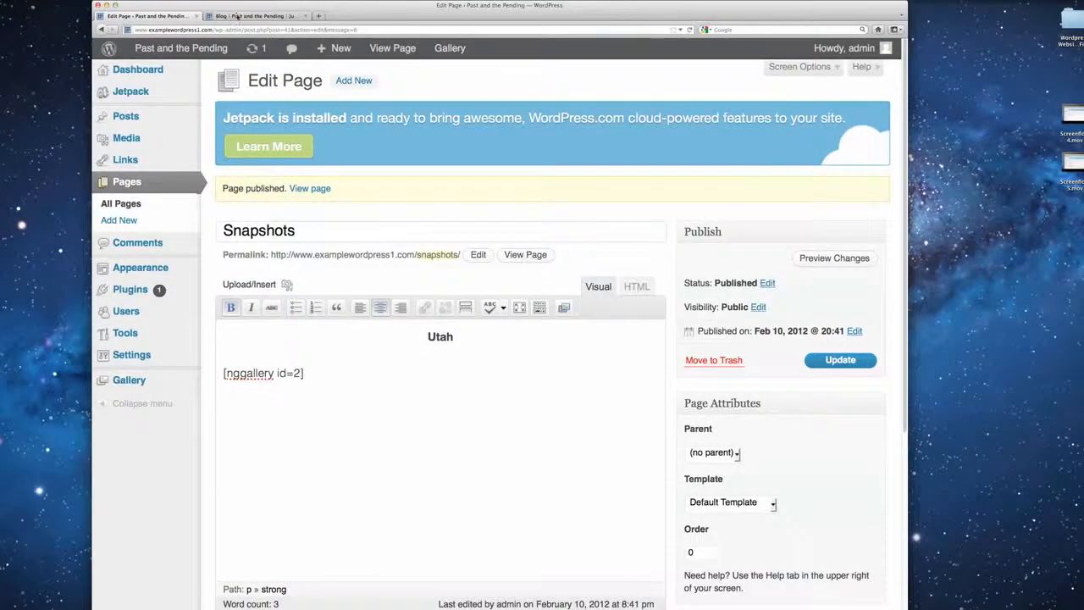
Refresh the live blog and review the Utah gallery and the area beneath it on the Snapshots page
left_click(237, 17)
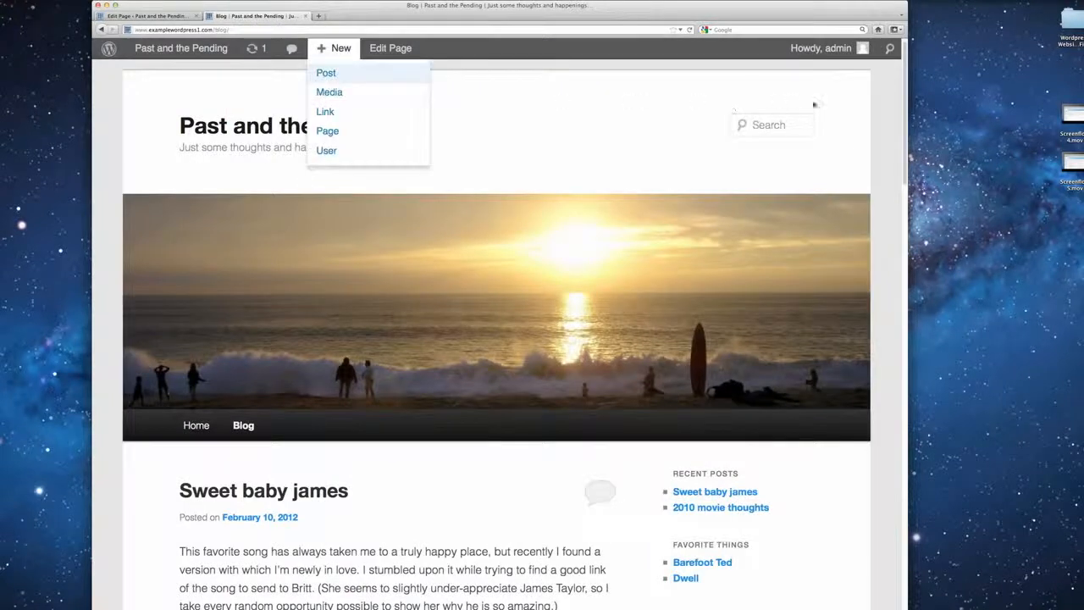
mouse_move(822, 48)
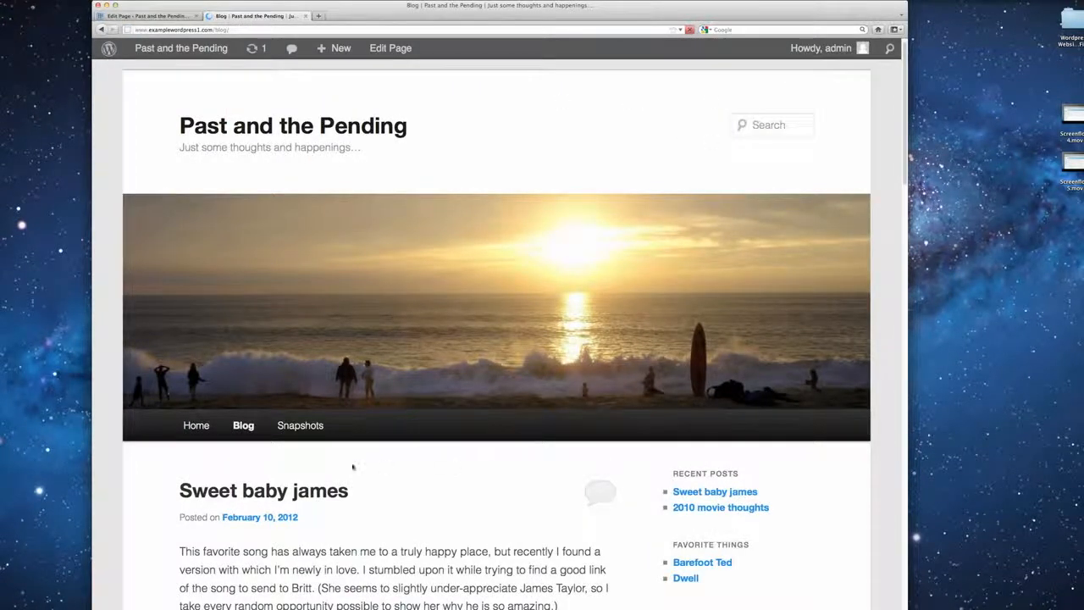
left_click(297, 432)
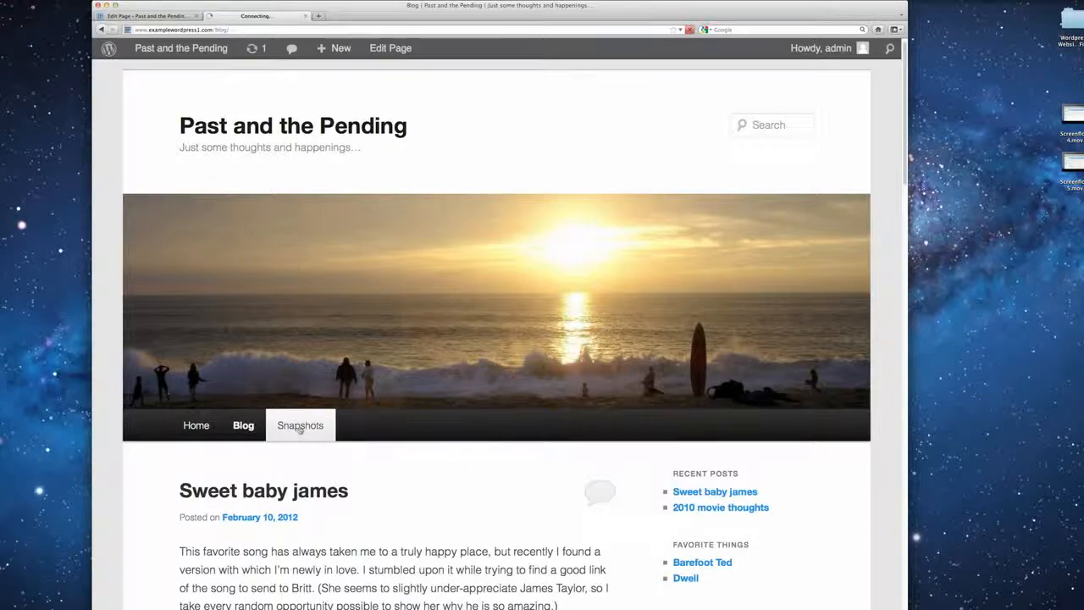
scroll(491, 458, "down", 5)
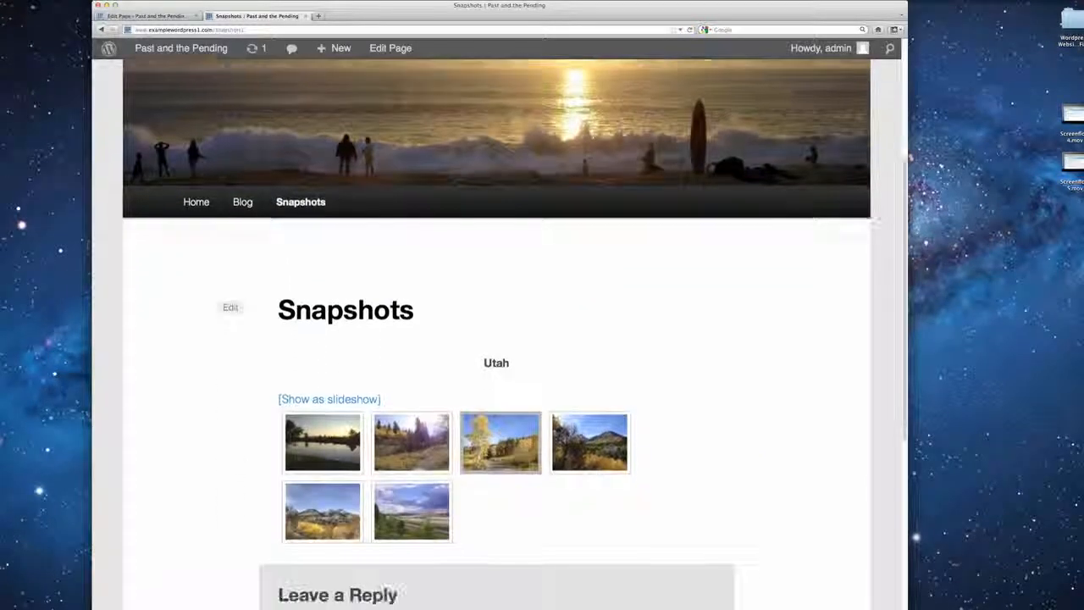
scroll(499, 456, "down", 5)
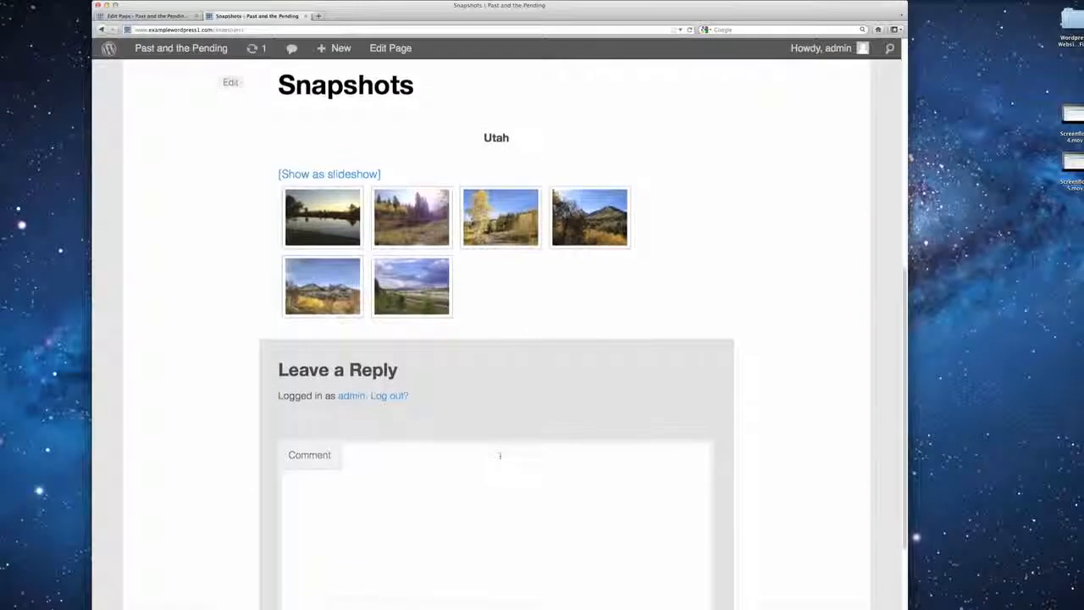
scroll(500, 456, "down", 2)
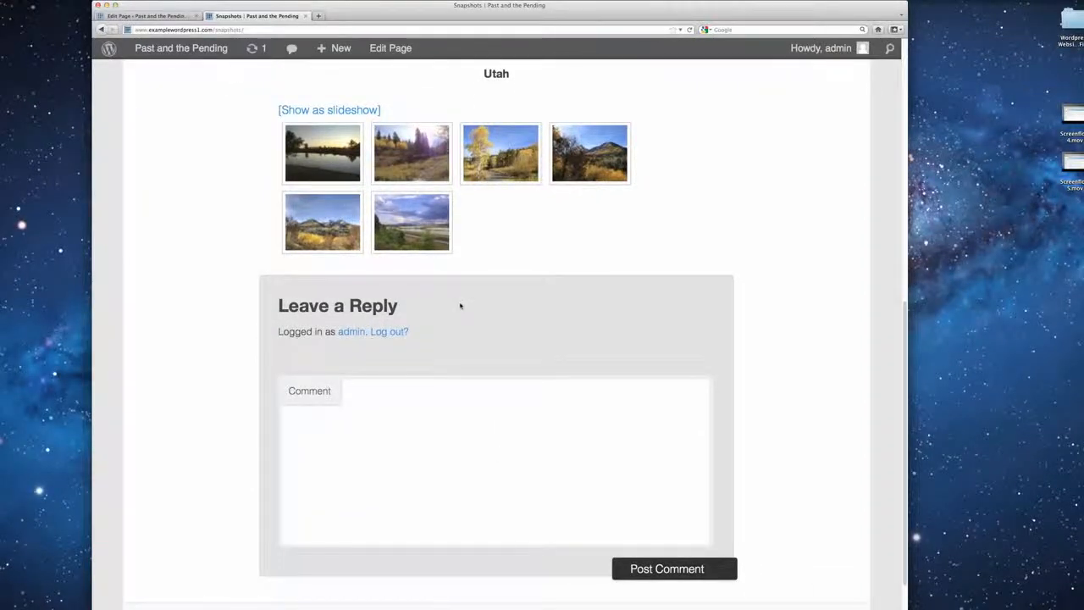
Return to the admin site and open the Snapshots page for editing from the page list
left_click(144, 16)
left_click(127, 183)
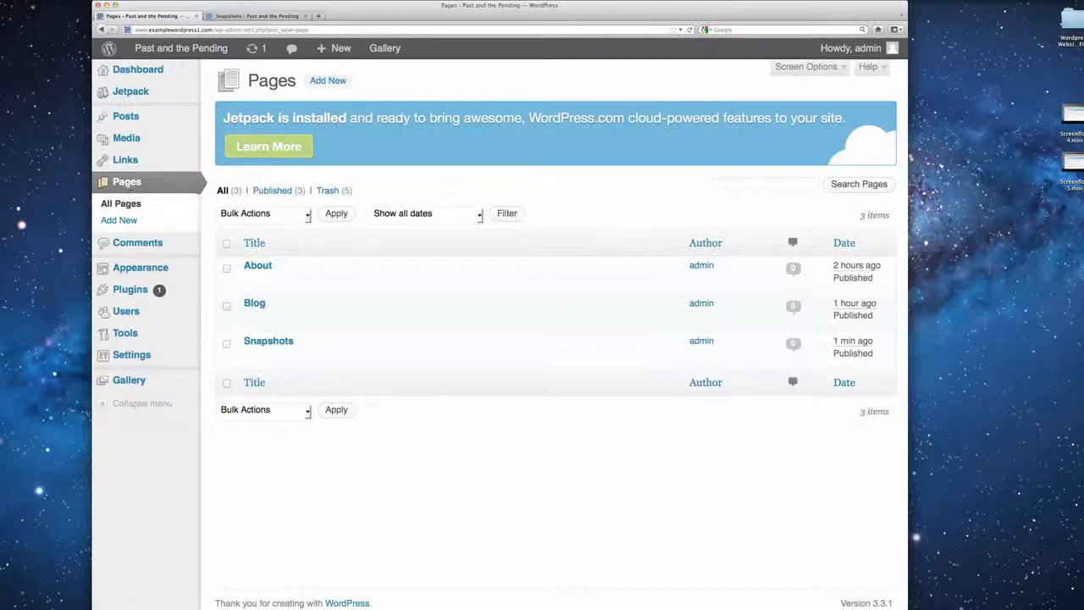
mouse_move(284, 351)
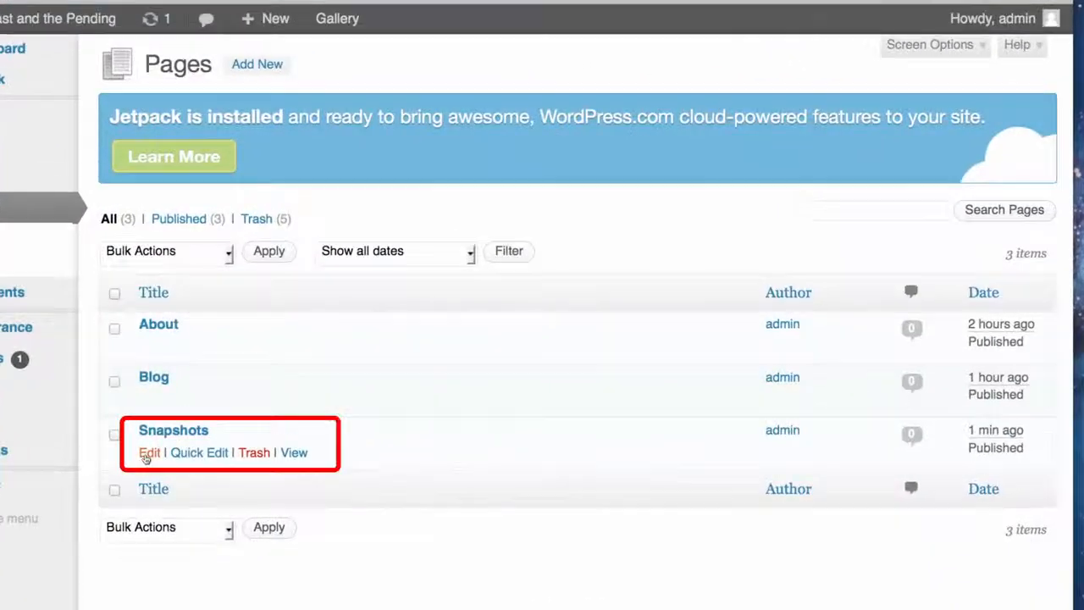
left_click(149, 454)
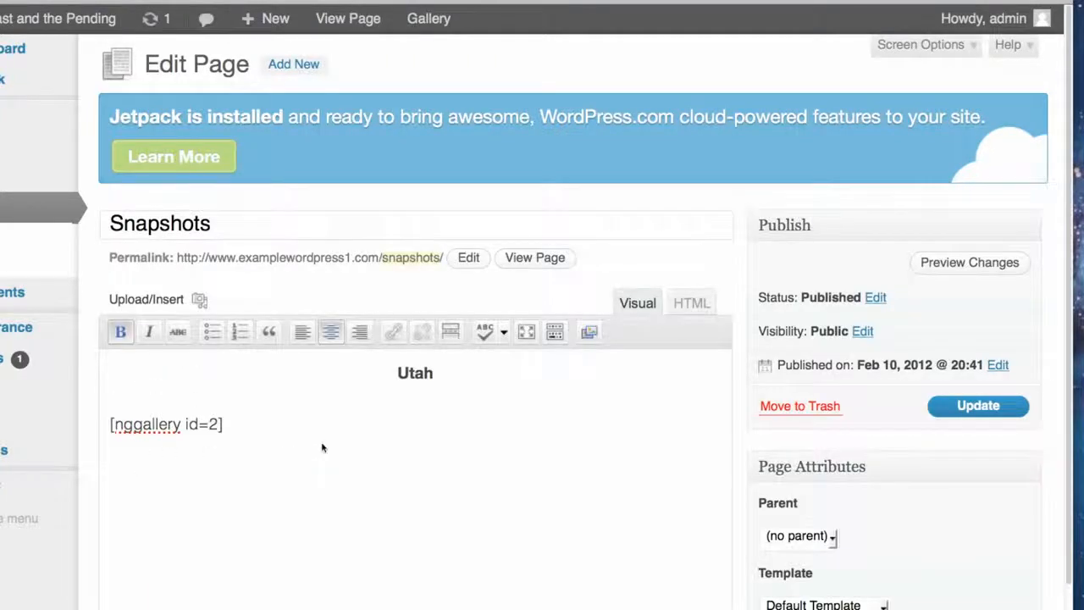
Turn off both discussion options for the Snapshots page, update it and check the live page
left_click(920, 54)
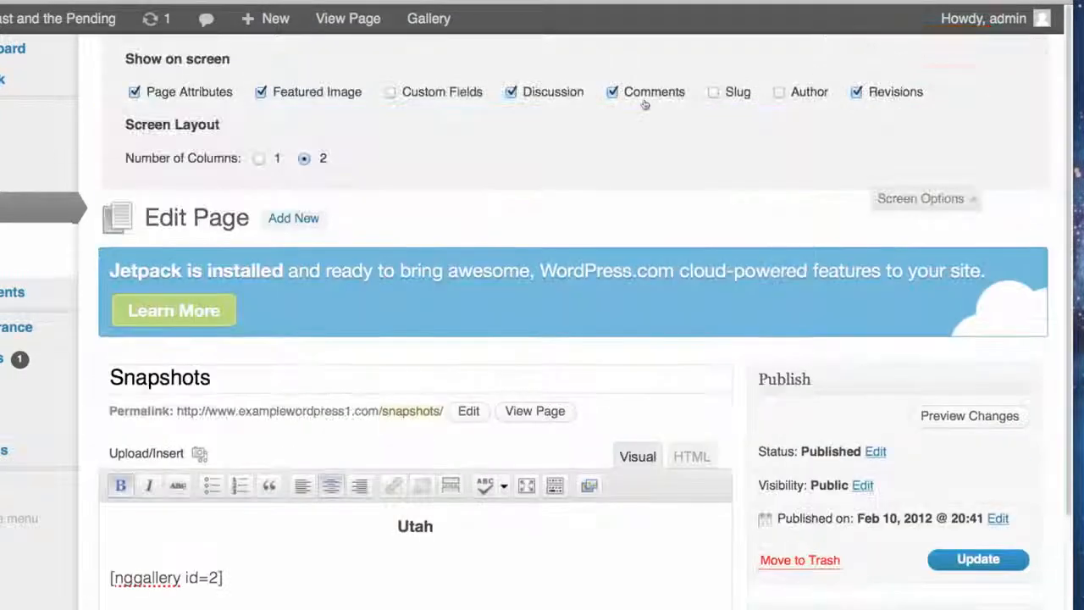
left_click(938, 210)
scroll(559, 363, "down", 5)
left_click(118, 508)
left_click(118, 527)
left_click(998, 82)
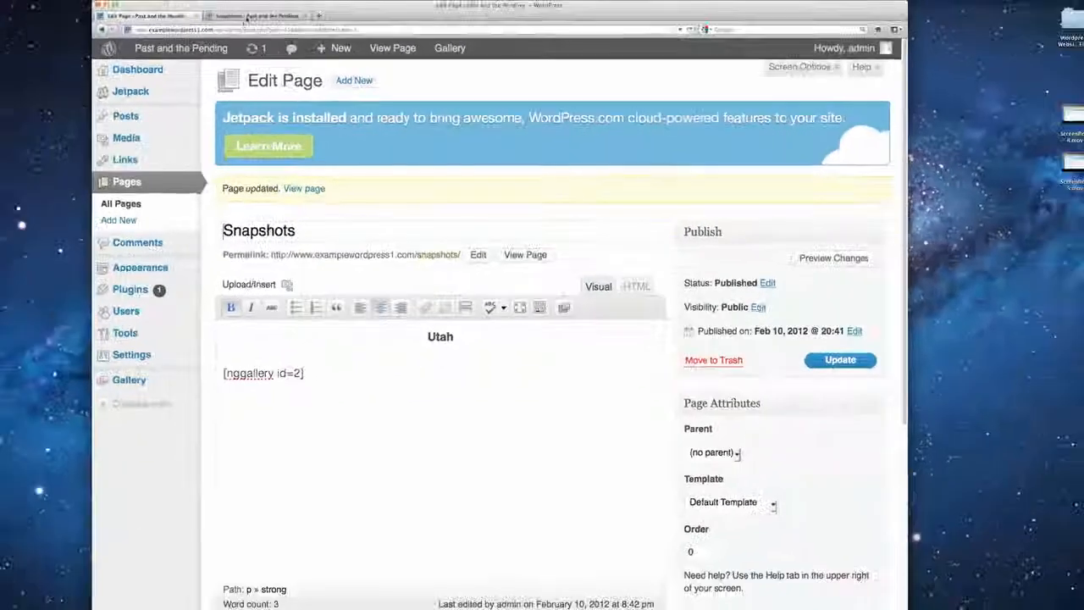
left_click(246, 17)
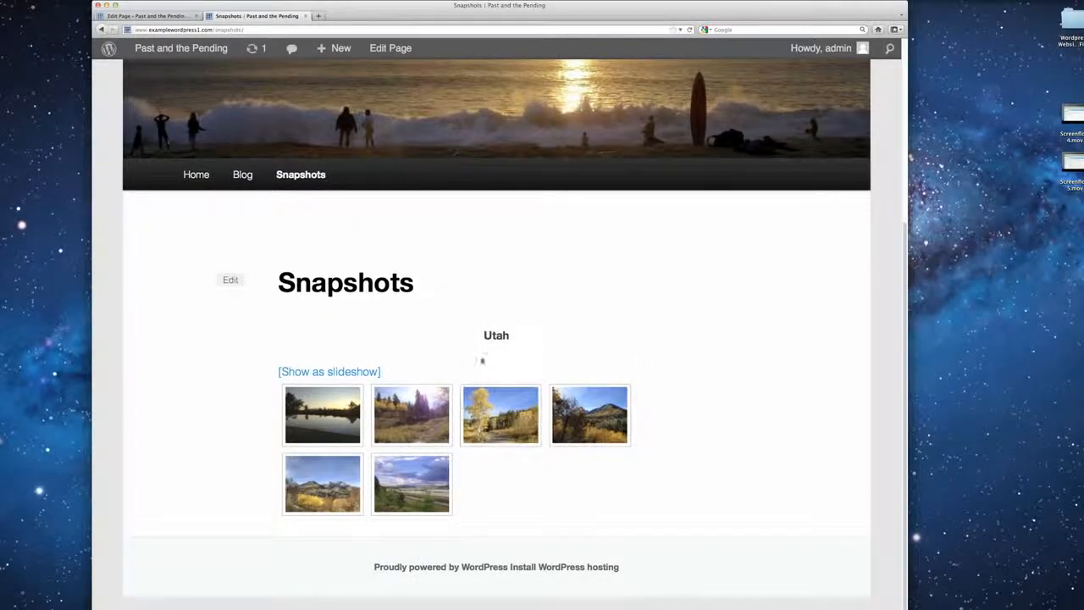
Return to the Snapshots page editor and add the headings Sunny California, Zion National Park and On the Water below the Utah gallery, with space between them
scroll(791, 333, "up", 2)
scroll(578, 341, "up", 3)
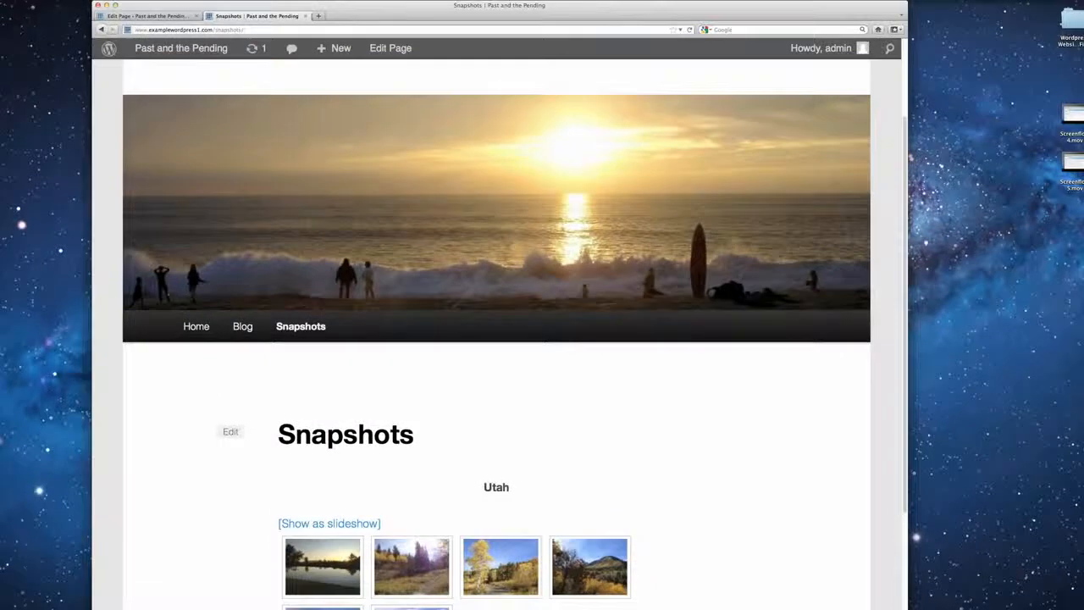
left_click(159, 17)
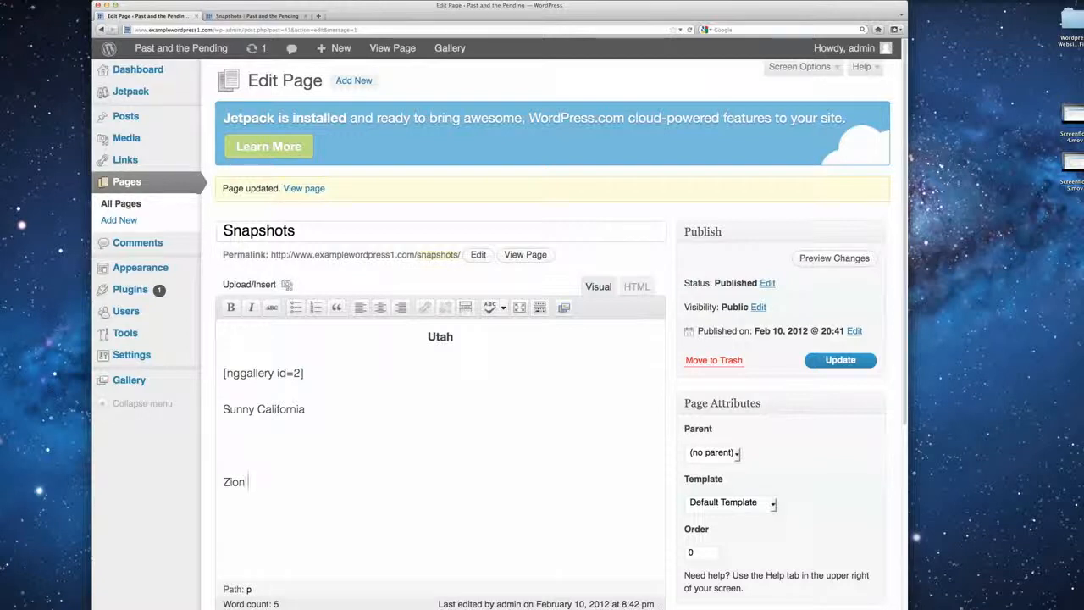
key("Return")
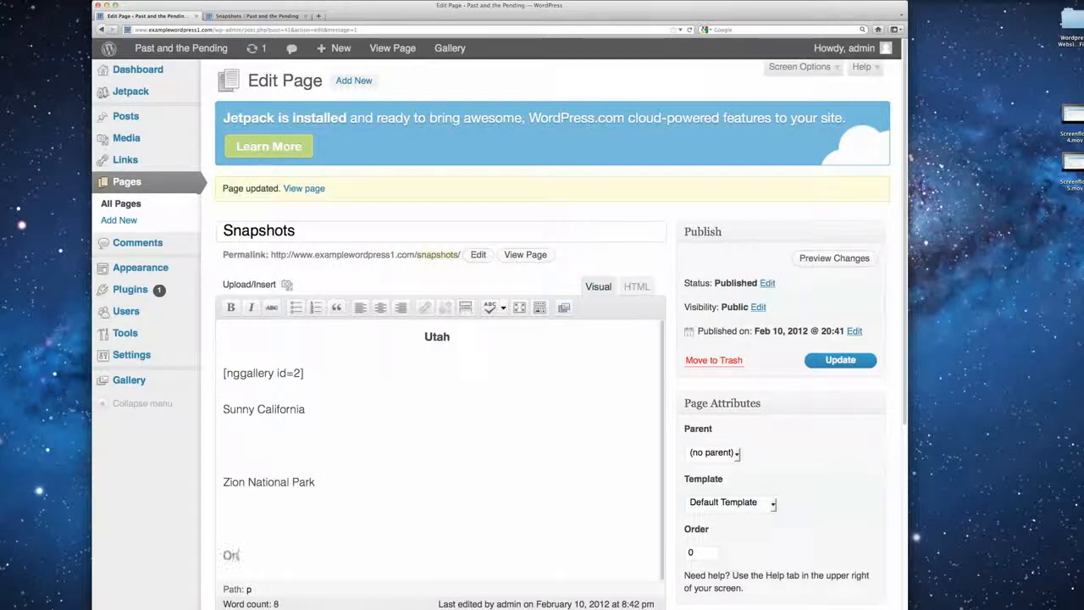
Make the Sunny California, Zion National Park and On the Water headings bold and centred
left_click_drag(305, 409, 291, 558)
left_click(232, 308)
left_click(380, 308)
Insert gallery 1 under Sunny California, gallery 4 under Zion National Park and gallery 3 under On the Water, and update the page
left_click(442, 440)
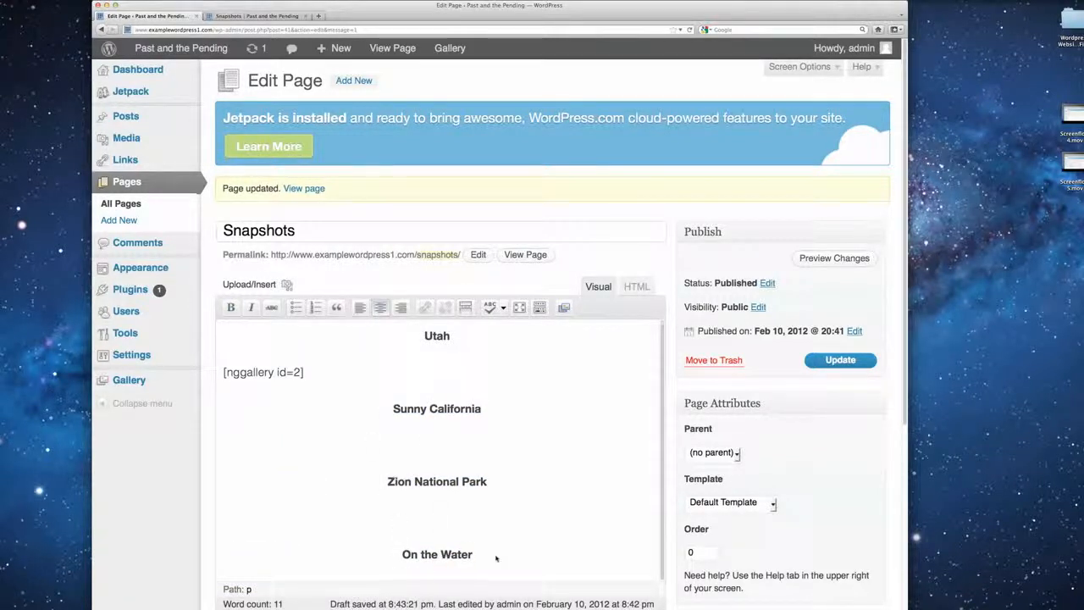
scroll(496, 557, "down", 1)
left_click(563, 307)
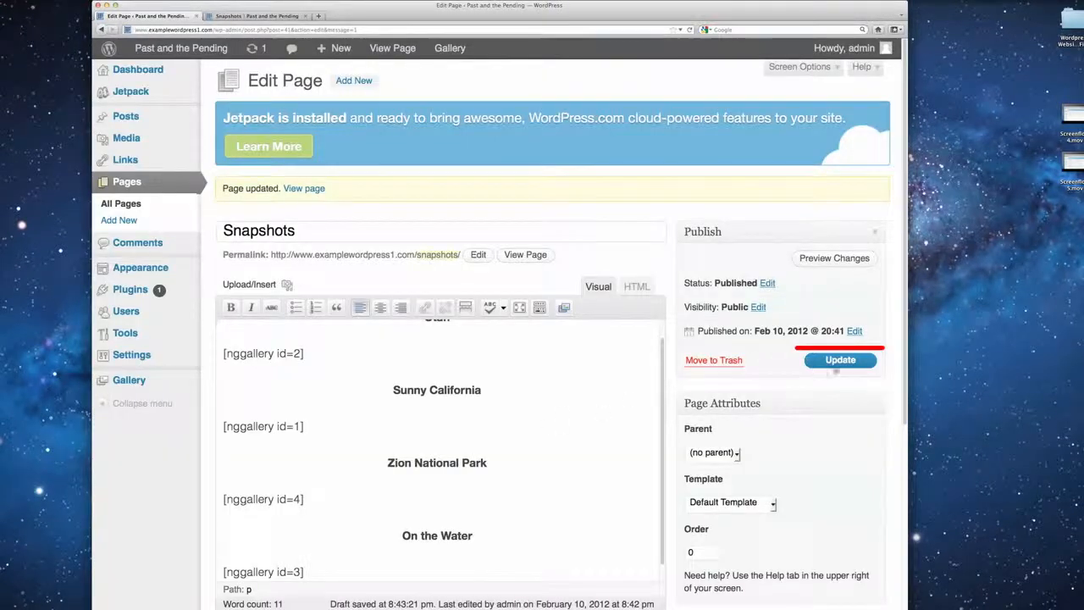
left_click(842, 364)
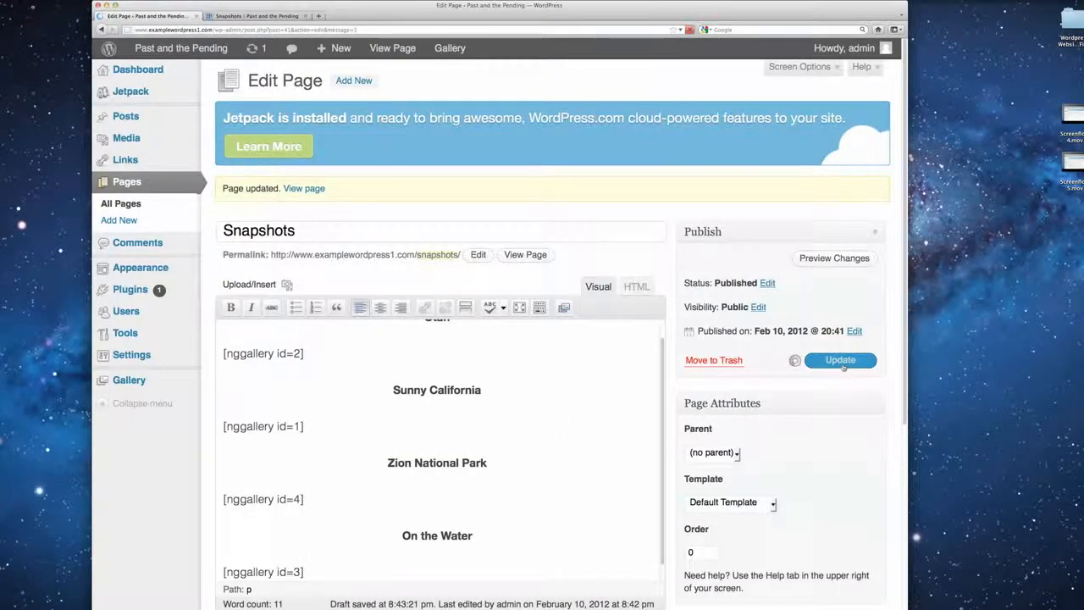
Reload the live Snapshots page and review the galleries under each heading
left_click(263, 16)
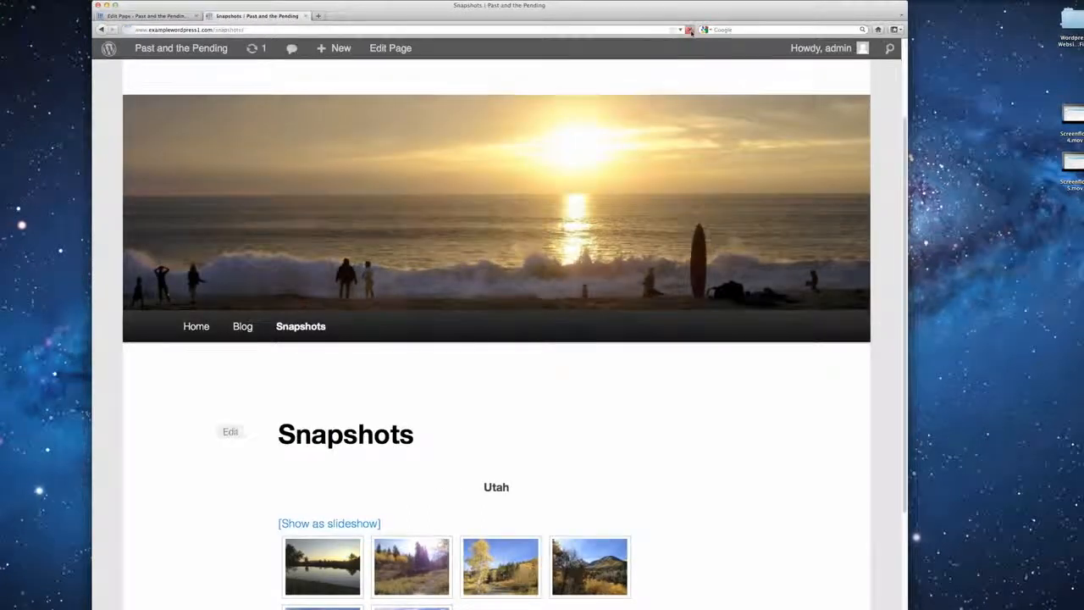
scroll(709, 376, "down", 10)
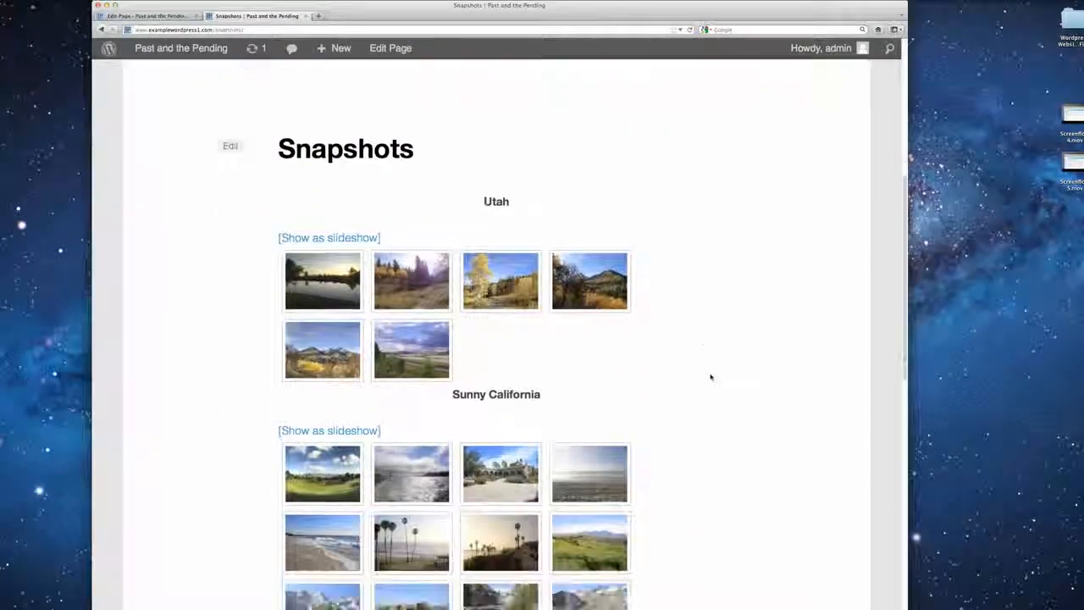
scroll(711, 377, "down", 10)
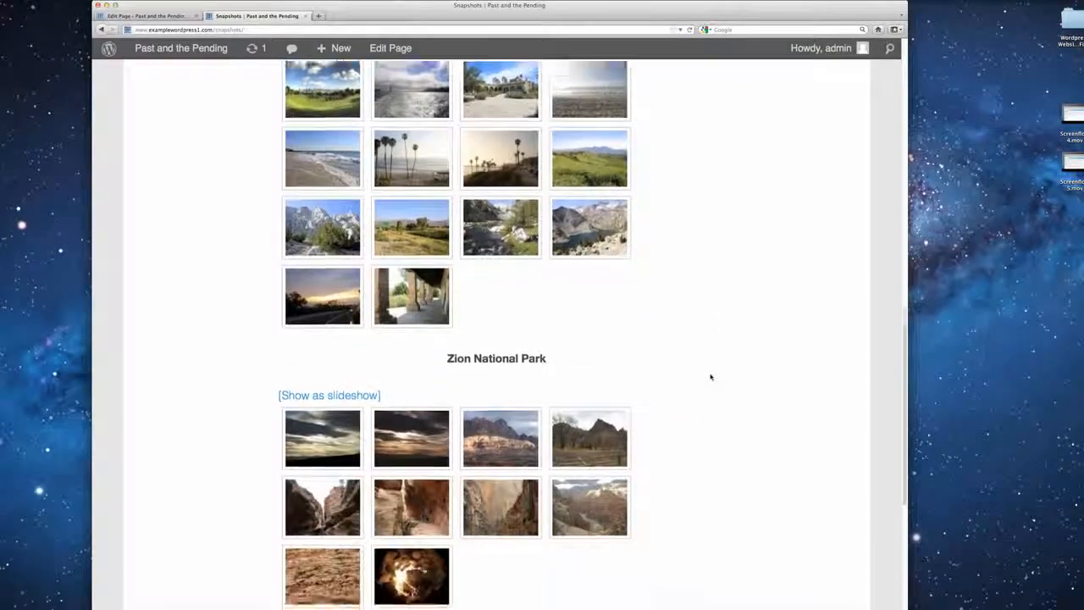
scroll(710, 376, "up", 2)
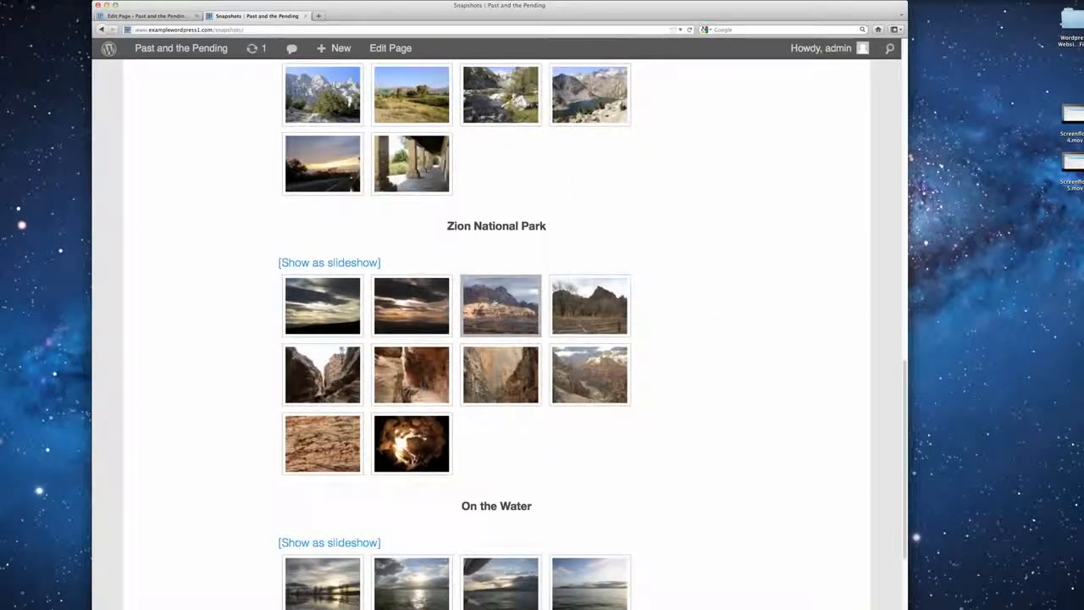
Open the third Zion National Park photo at full size and browse forward through the gallery's following images
left_click(500, 305)
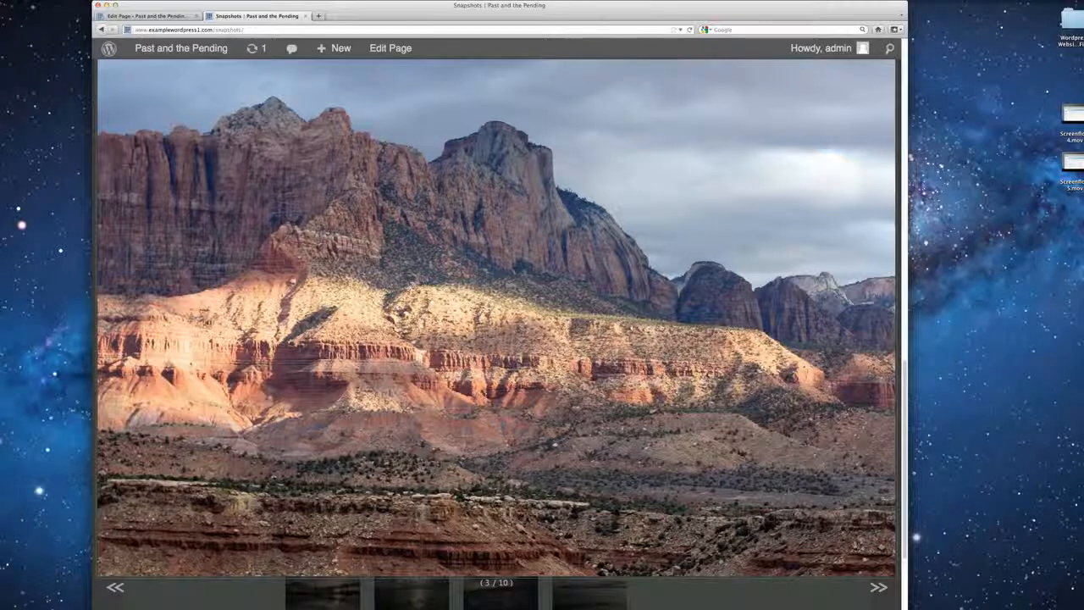
left_click(879, 587)
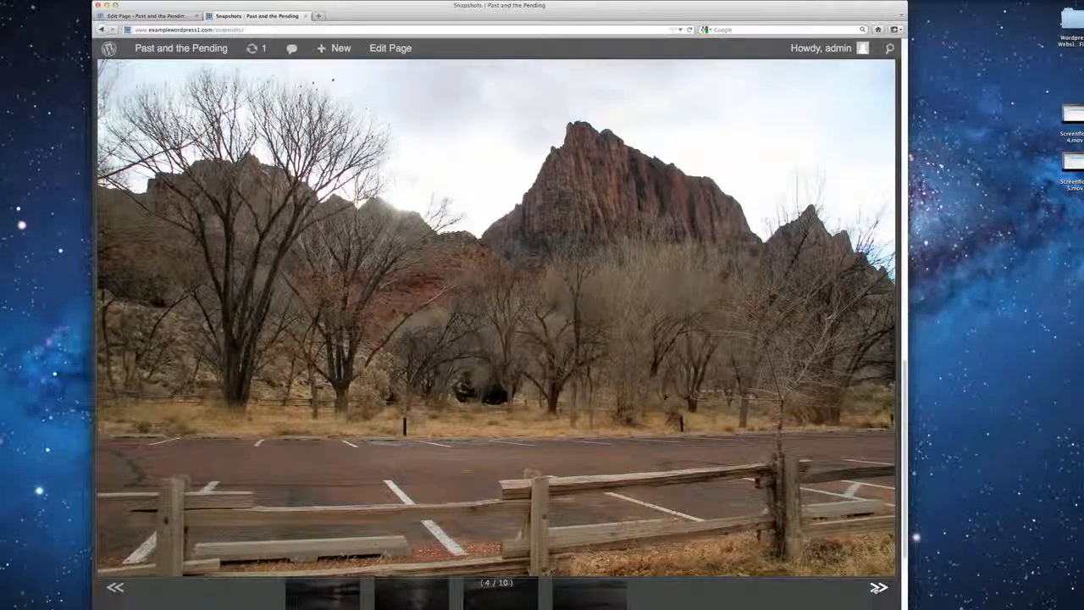
left_click(878, 588)
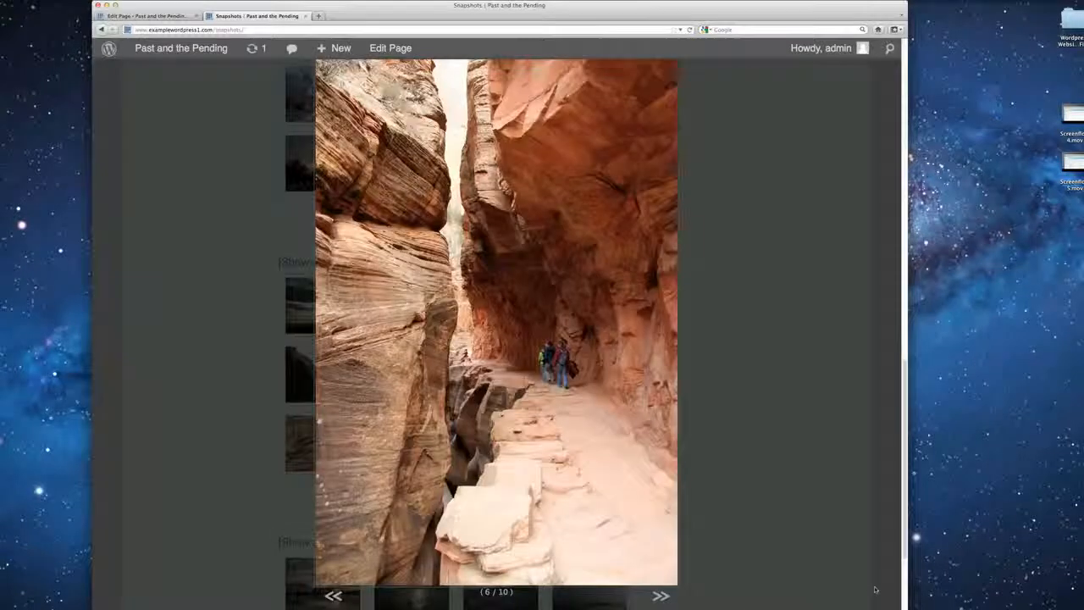